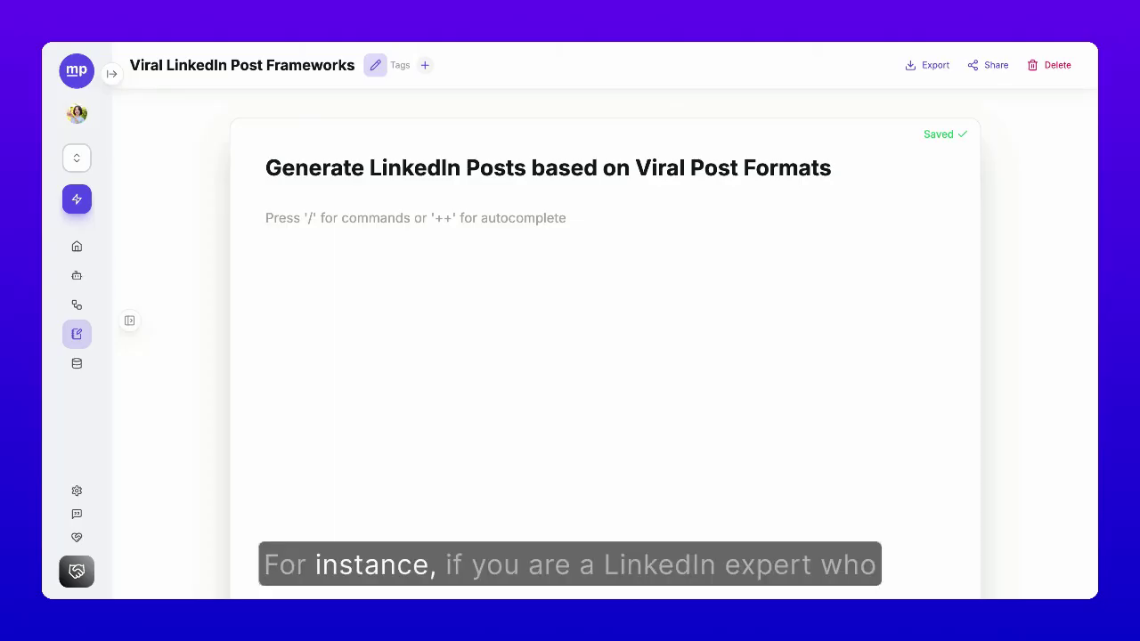
Step: Write the intro line about company website, target audience and marketing objective, and begin step 1 brainstorming
{"action": "left_click_drag", "start_coordinate": [267, 166], "coordinate": [858, 169]}
{"action": "left_click", "coordinate": [366, 214]}
{"action": "type", "text": "Given "}
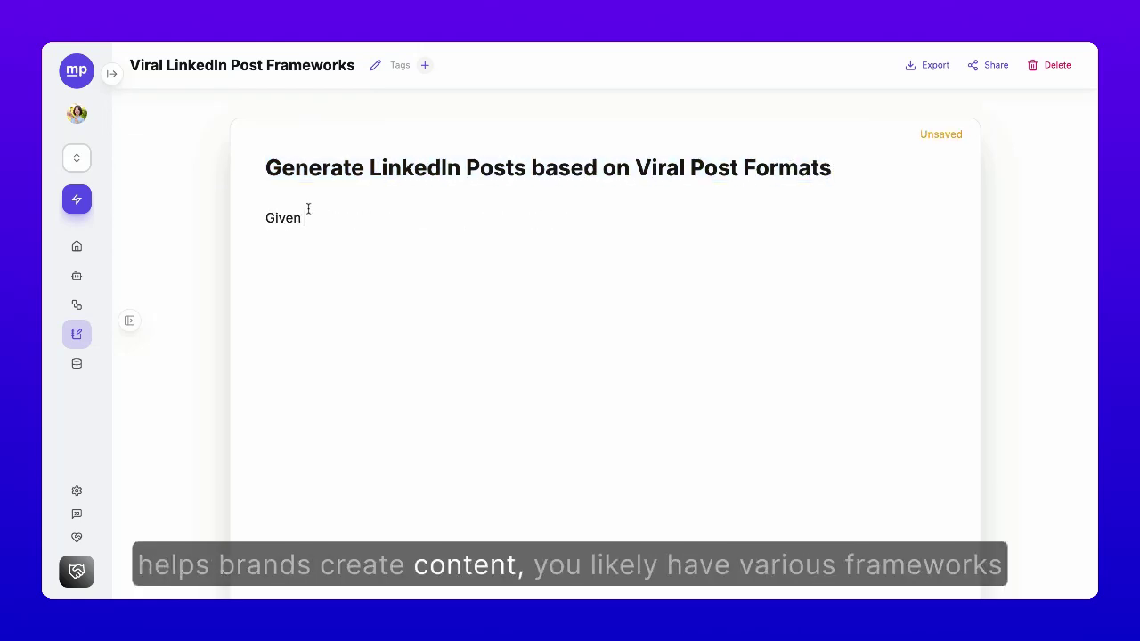
{"action": "type", "text": "a company website, target audience, and marketing obj"}
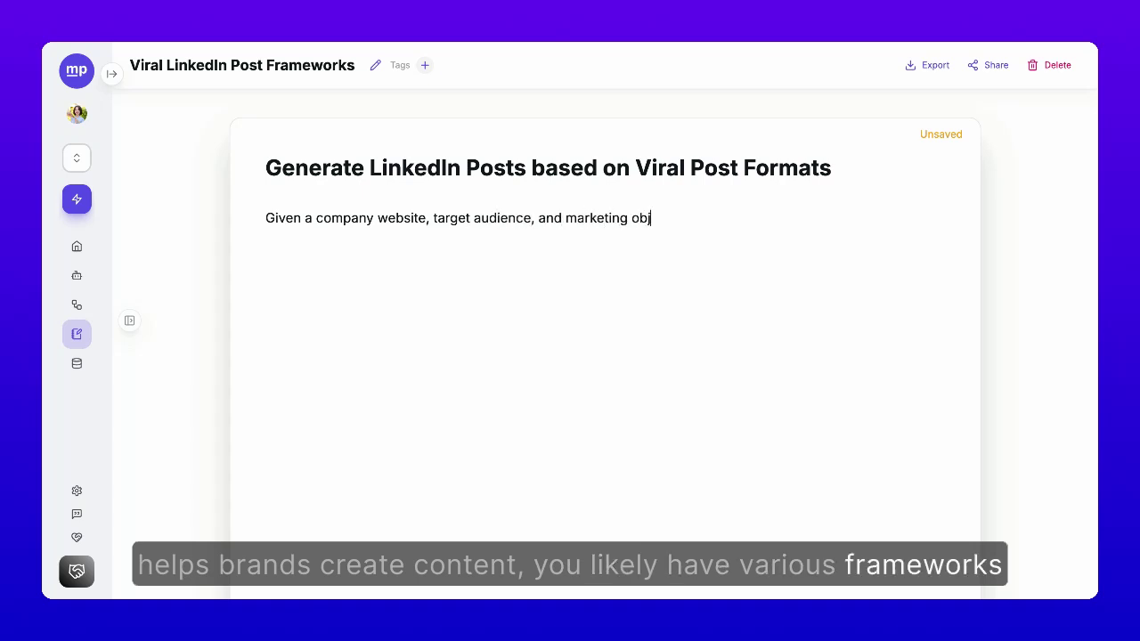
{"action": "type", "text": "ective, perform these steps:"}
{"action": "key", "text": "Return"}
{"action": "type", "text": "1. "}
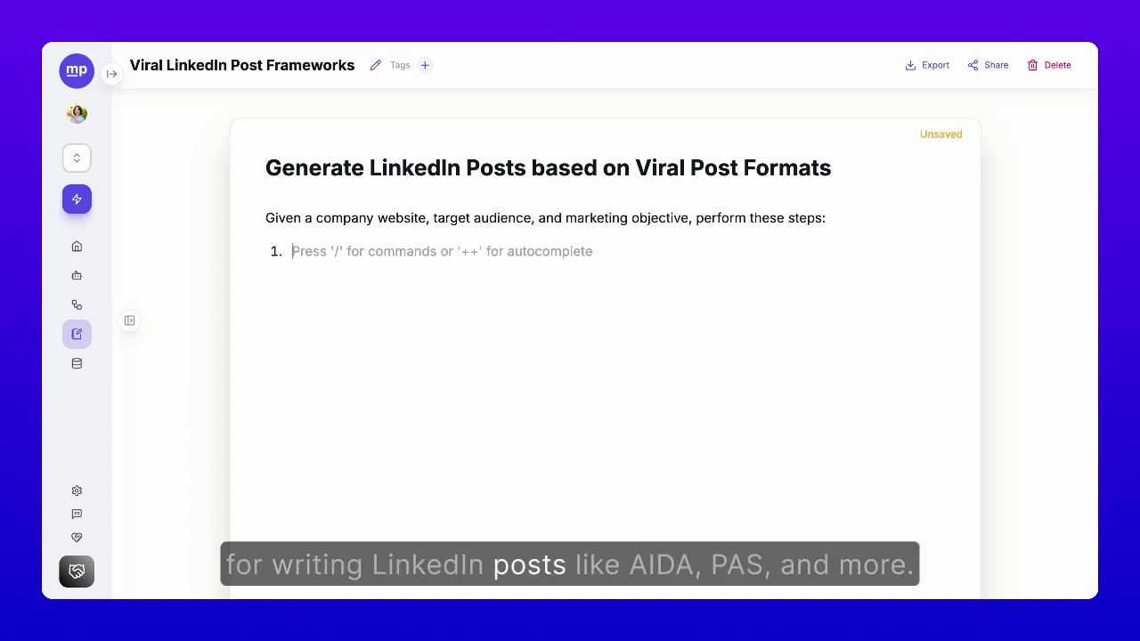
{"action": "type", "text": "Brainstorm 10 LinkedIn post ideas"}
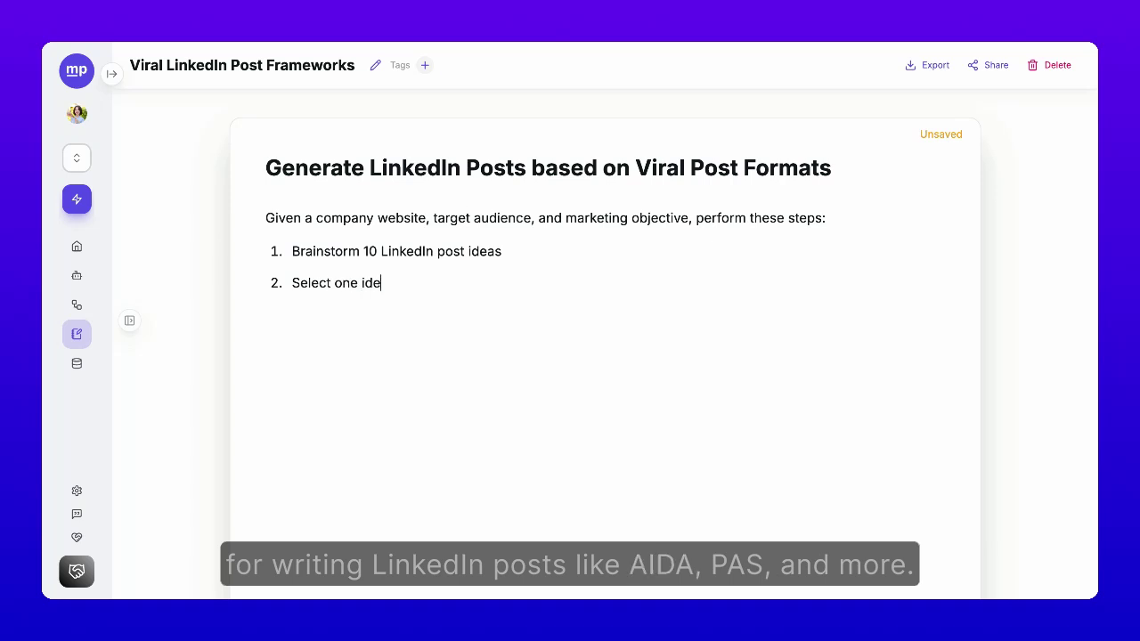
{"action": "type", "text": "a"}
Step: Add step 3 for drafting multiple versions, with framework bullets ending in Before - After - Bridge
{"action": "key", "text": "Return"}
{"action": "type", "text": "Bas"}
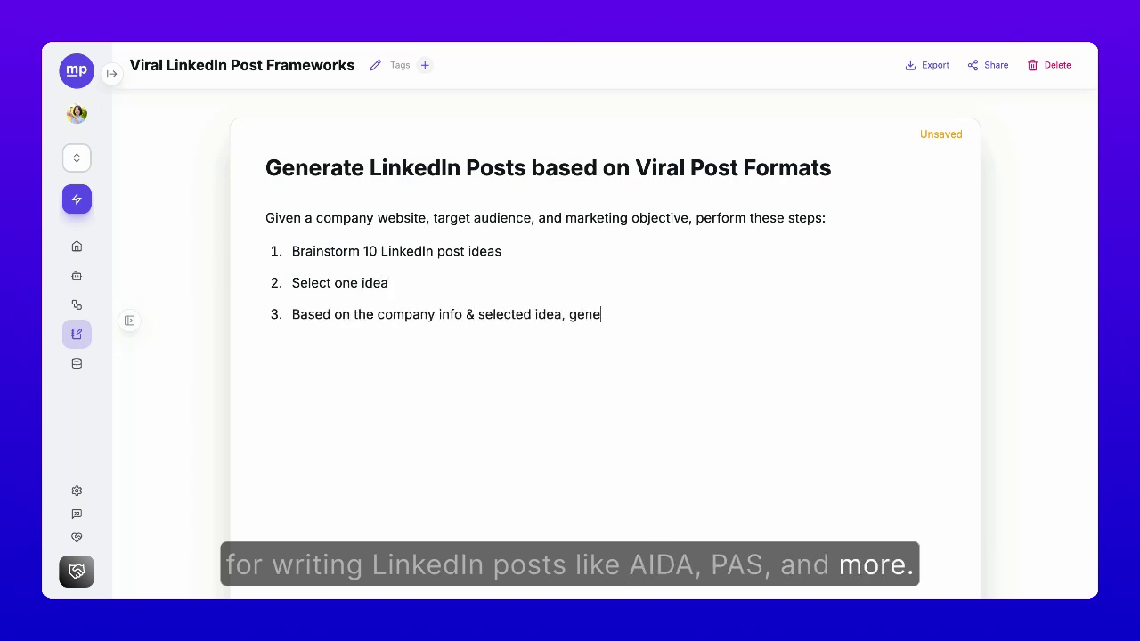
{"action": "type", "text": "rate multiple versions"}
{"action": "type", "text": "of LinkedIn posts using the following frameworks: AIDA Problem - Agitation - Solution Attention - Curiosity - Credibility - Action Question - Unique Insight - Engage - Story - Takeaway"}
{"action": "type", "text": "Star"}
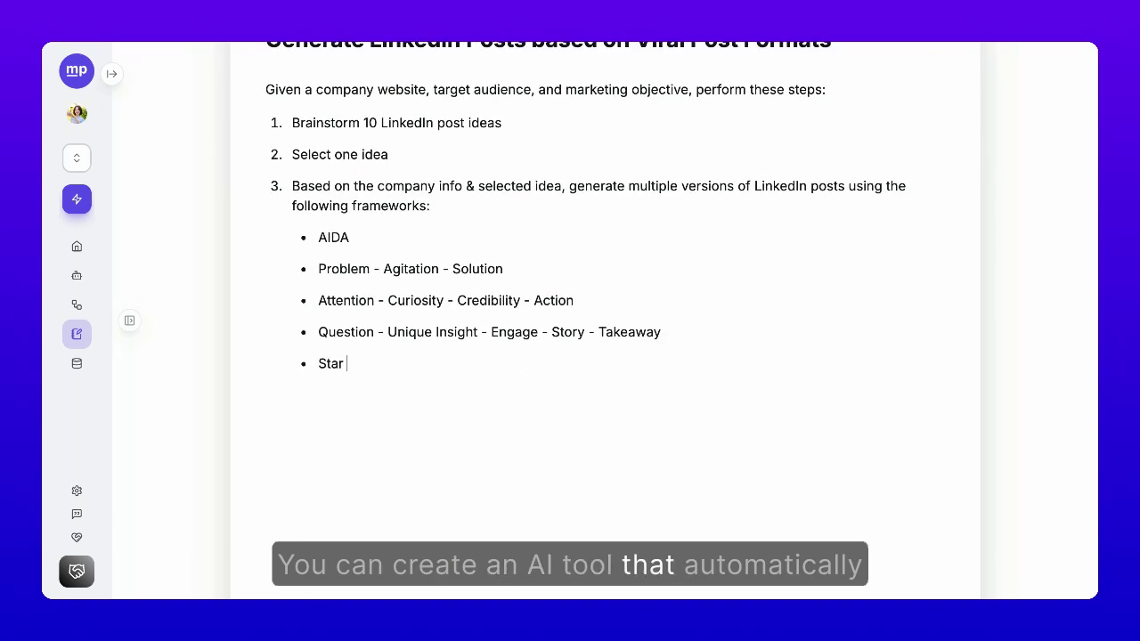
{"action": "type", "text": " - Chain - HookStartling Fact - Link "}
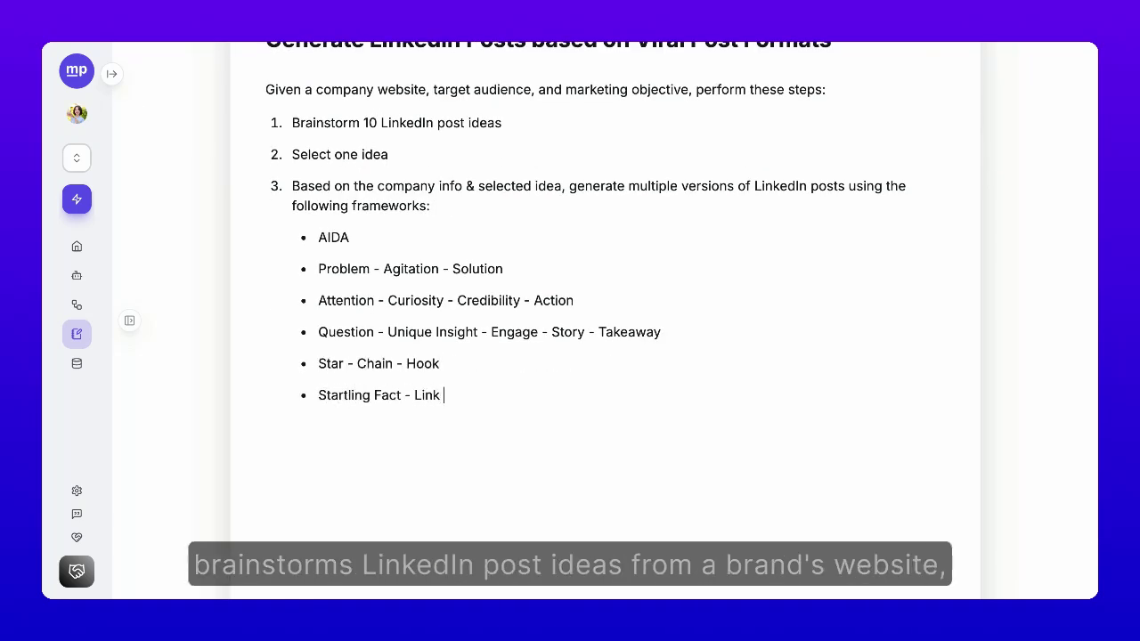
{"action": "type", "text": "to Audience - Application - Punchline"}
{"action": "key", "text": "Return"}
{"action": "type", "text": "Before - After - Bridge"}
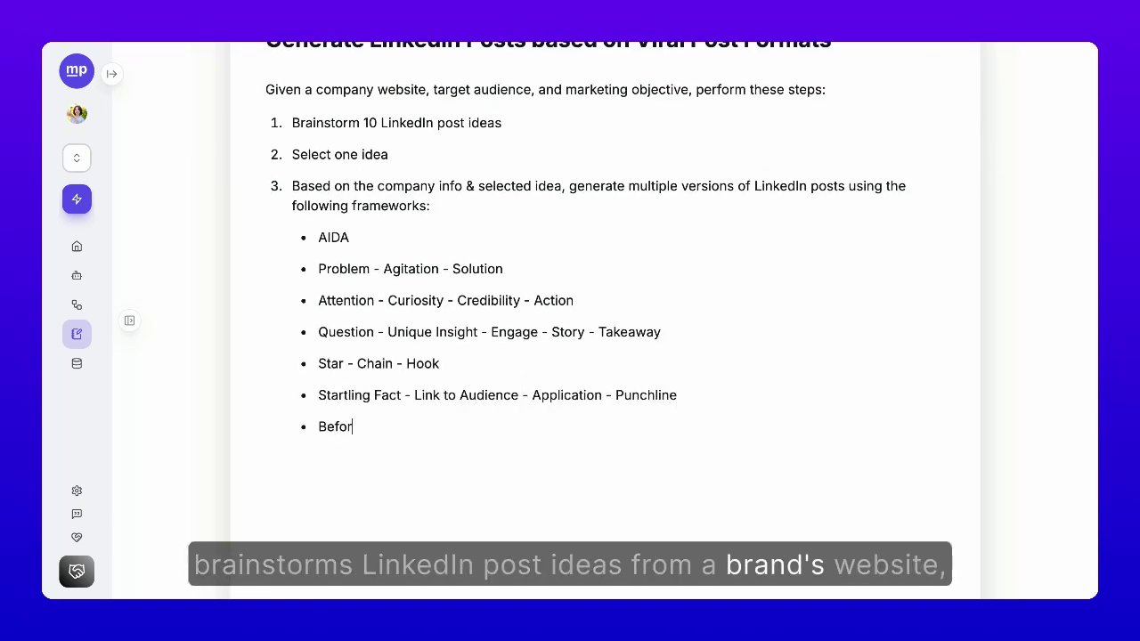
{"action": "key", "text": "Return"}
{"action": "key", "text": "BackSpace"}
Step: Add the image steps: generate 3 illustration prompts, select one, and generate the image
{"action": "key", "text": "Return"}
{"action": "key", "text": "Return"}
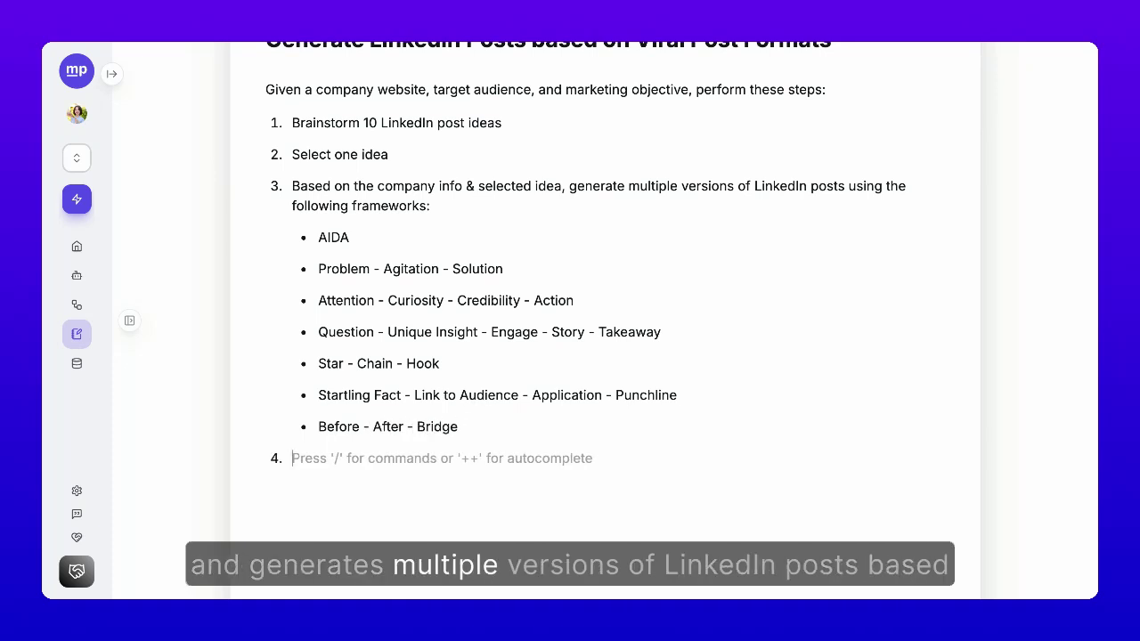
{"action": "type", "text": "Generate 3 image generation prompts for illustration of th"}
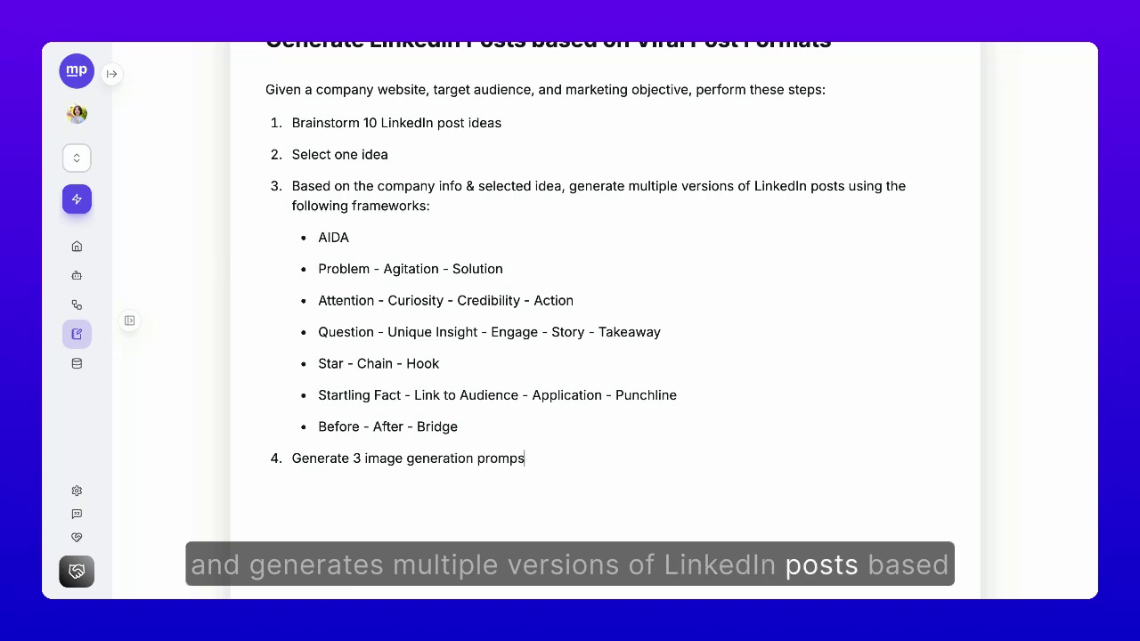
{"action": "type", "text": "e post Select one prompt"}
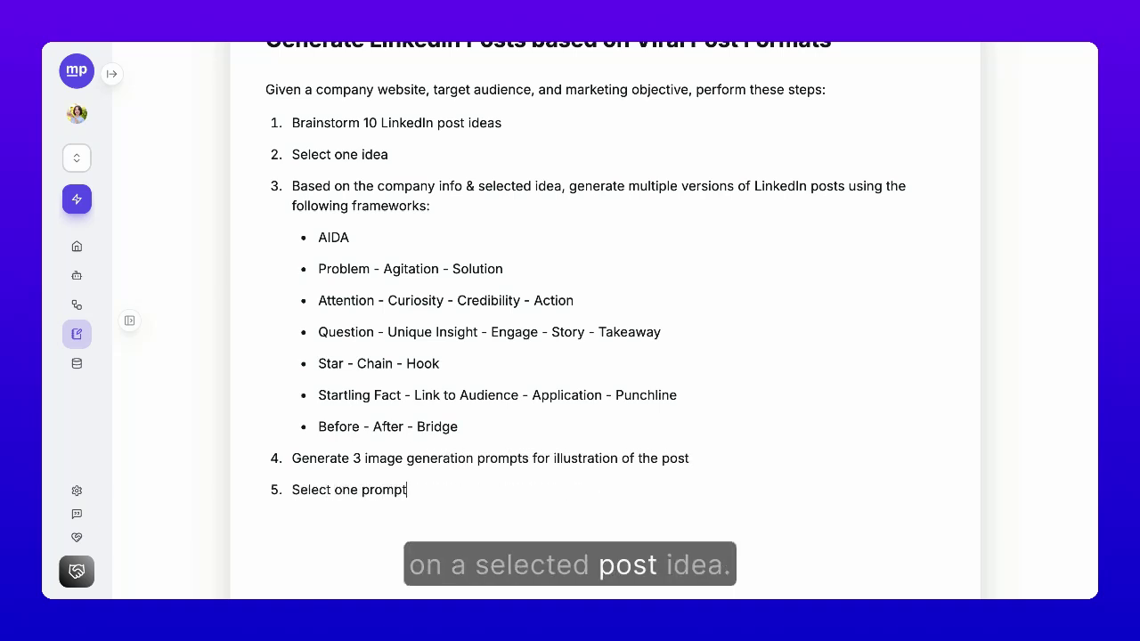
{"action": "key", "text": "Return"}
{"action": "type", "text": "Generate the"}
{"action": "scroll", "coordinate": [422, 325], "scroll_direction": "up", "scroll_amount": 1}
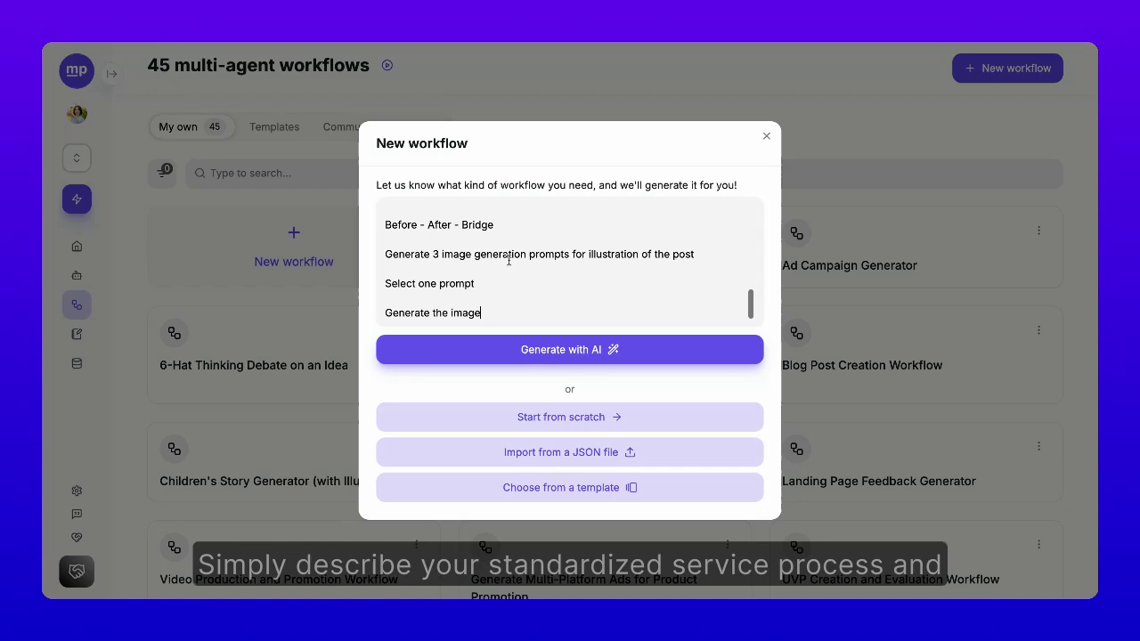
Step: Have AI draft the LinkedIn Post Creation Workflow from the pasted steps and save the draft
{"action": "scroll", "coordinate": [508, 256], "scroll_direction": "up", "scroll_amount": 5}
{"action": "left_click", "coordinate": [516, 350]}
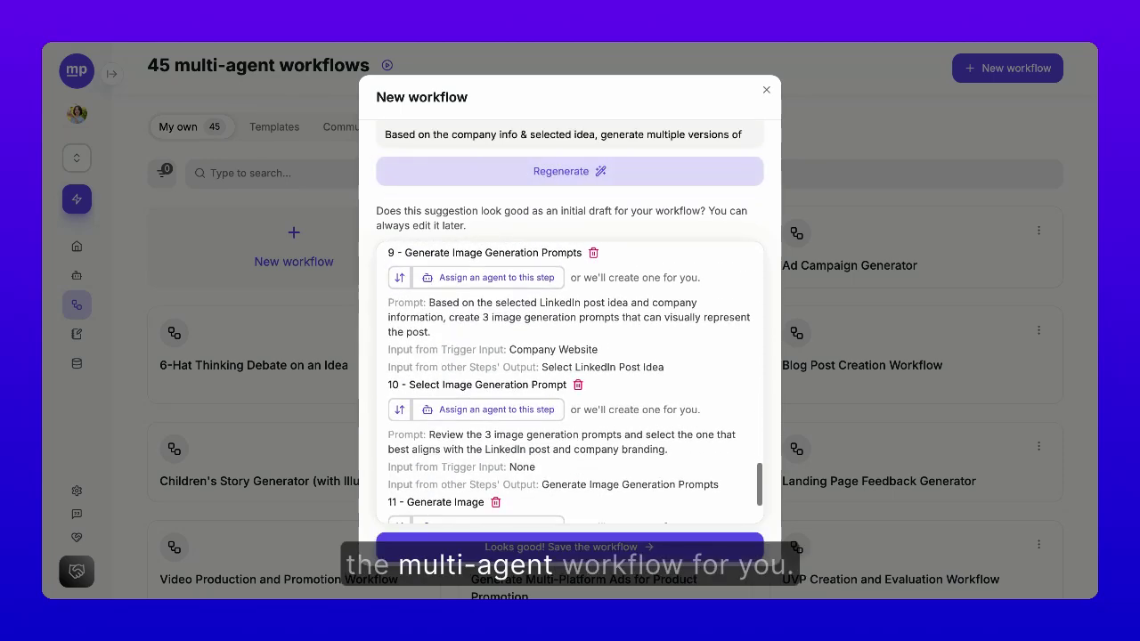
{"action": "left_click", "coordinate": [587, 543]}
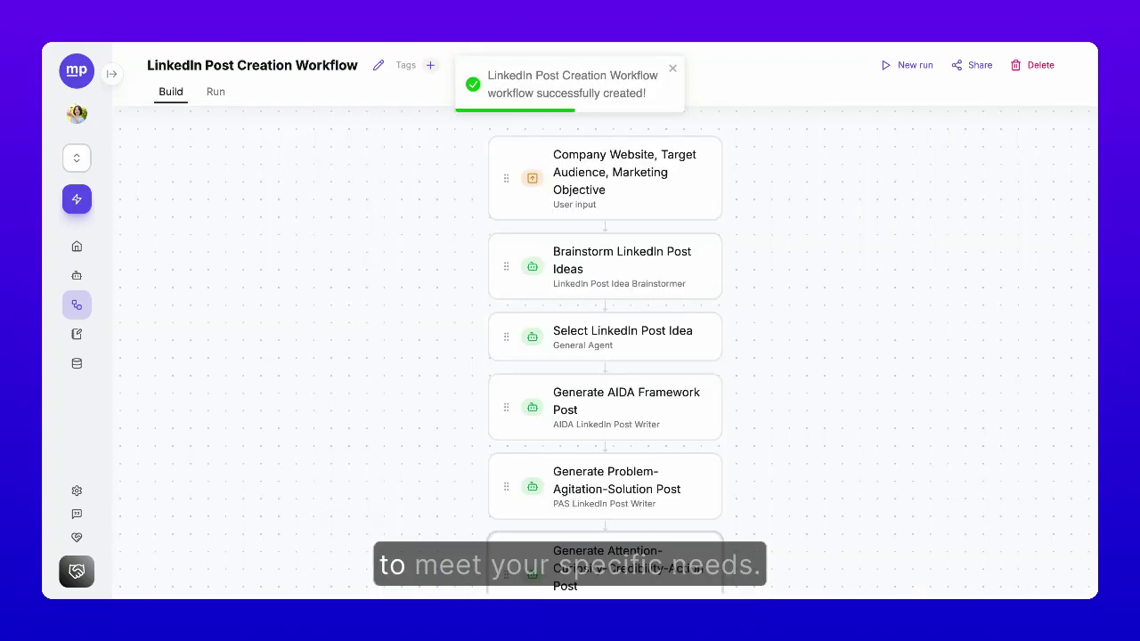
{"action": "scroll", "coordinate": [605, 356], "scroll_direction": "down", "scroll_amount": 3}
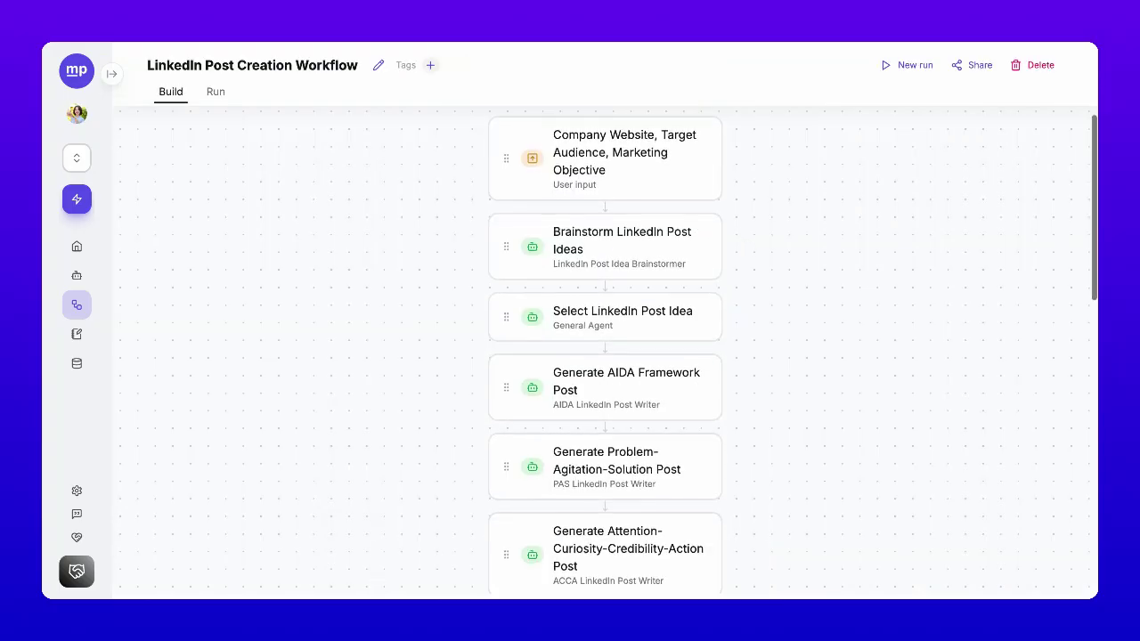
{"action": "scroll", "coordinate": [605, 356], "scroll_direction": "down", "scroll_amount": 5}
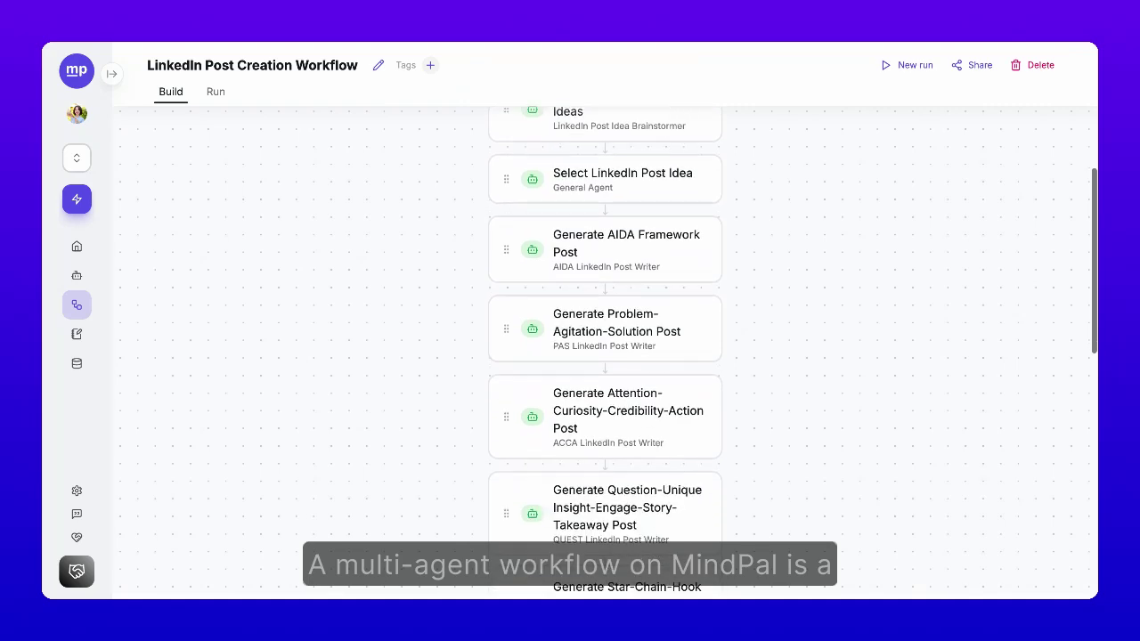
{"action": "scroll", "coordinate": [606, 356], "scroll_direction": "down", "scroll_amount": 7}
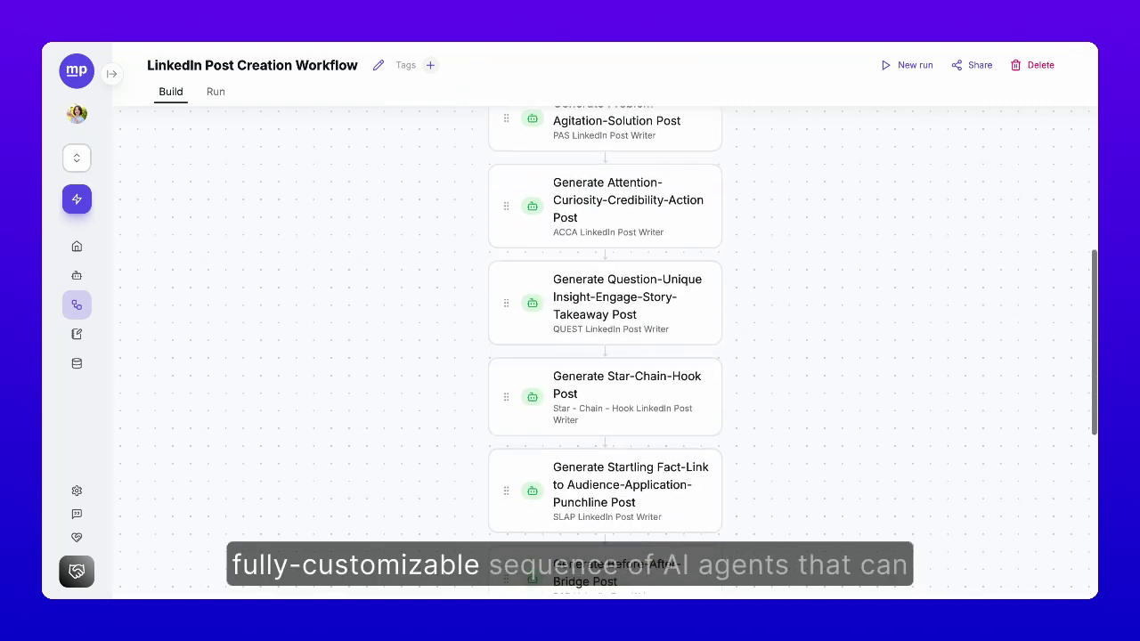
{"action": "scroll", "coordinate": [606, 356], "scroll_direction": "down", "scroll_amount": 3}
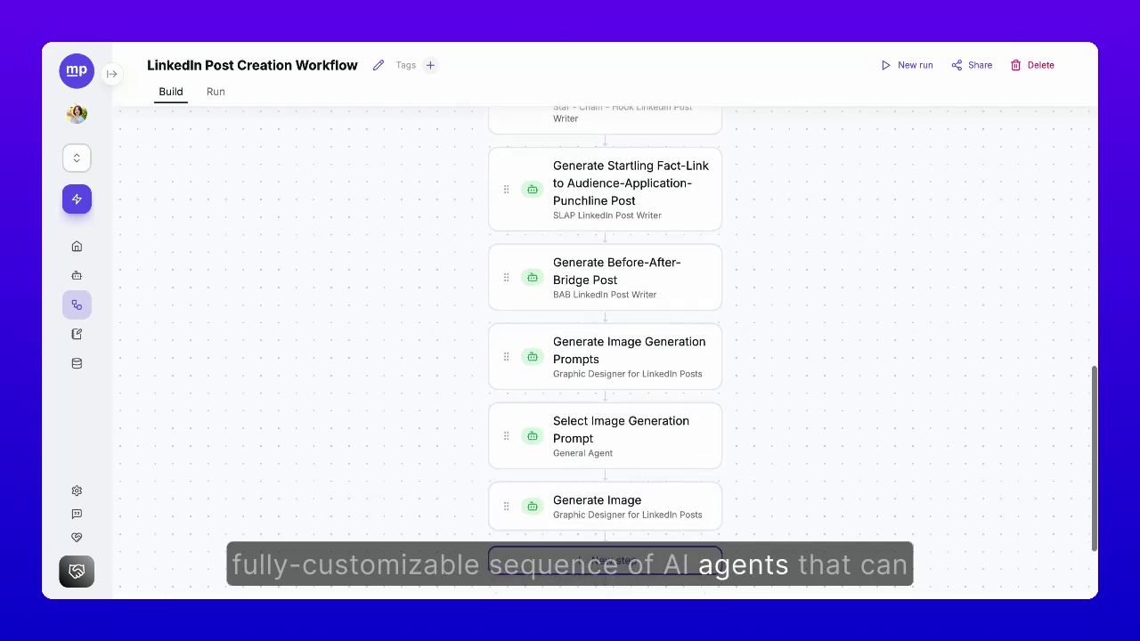
{"action": "scroll", "coordinate": [605, 356], "scroll_direction": "up", "scroll_amount": 15}
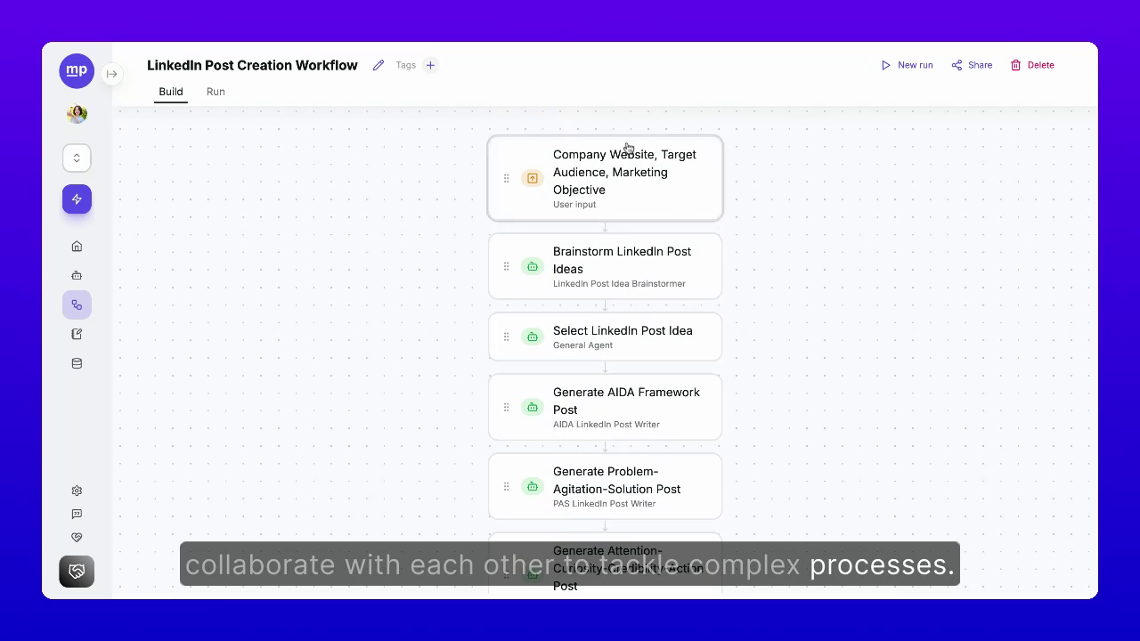
Step: Add Google as a web search source for the Brainstorm LinkedIn Post Ideas agent
{"action": "left_click", "coordinate": [603, 278]}
{"action": "left_click", "coordinate": [776, 271]}
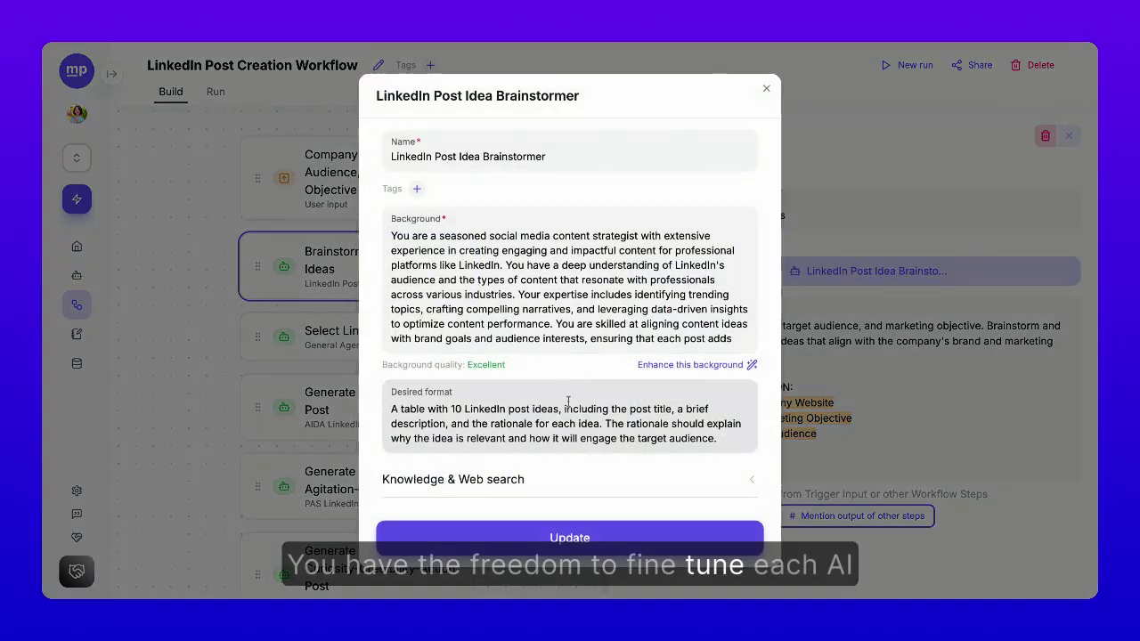
{"action": "left_click", "coordinate": [575, 476]}
{"action": "scroll", "coordinate": [576, 507], "scroll_direction": "down", "scroll_amount": 3}
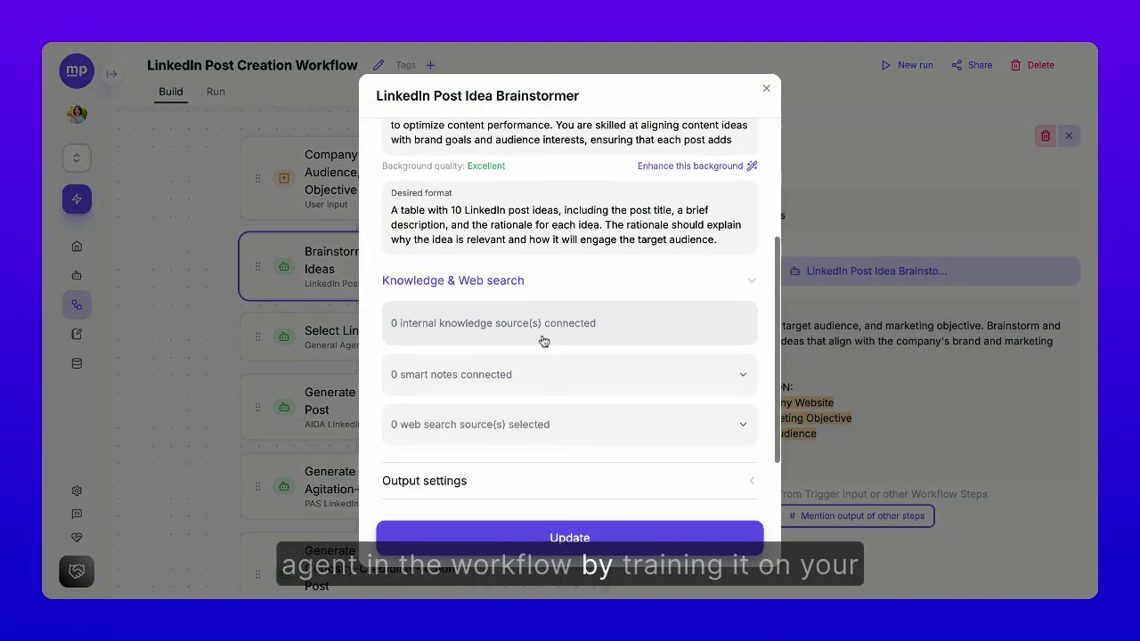
{"action": "left_click", "coordinate": [600, 424]}
{"action": "left_click", "coordinate": [418, 229]}
{"action": "left_click", "coordinate": [570, 537]}
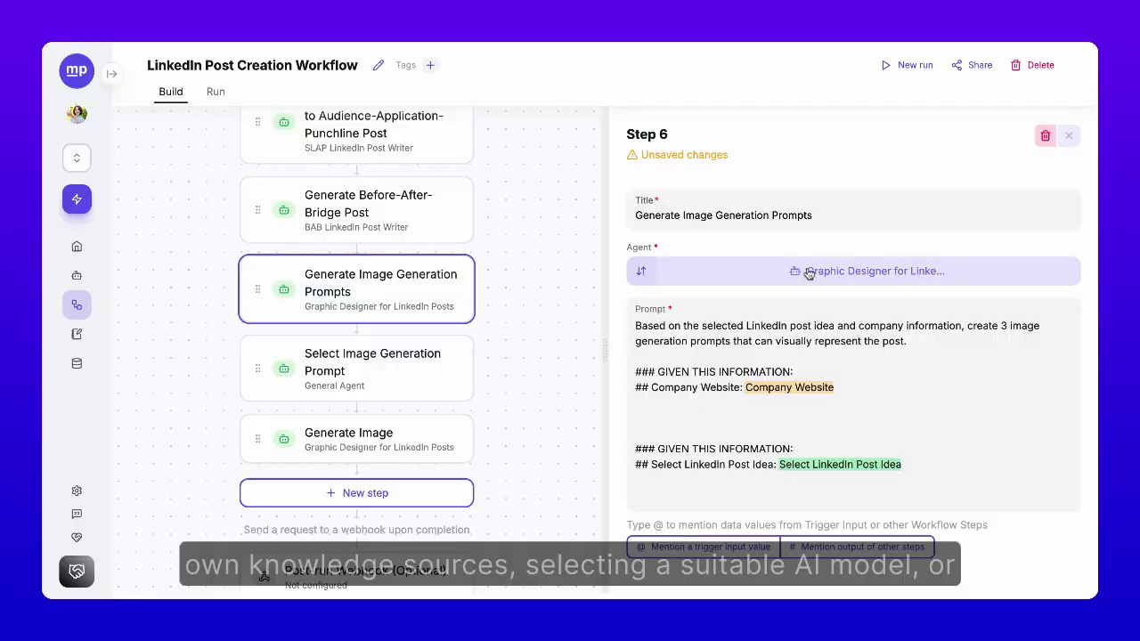
Step: Set the Graphic Designer agent to Claude 3.5 Sonnet with the Generate an image tool
{"action": "left_click", "coordinate": [807, 270]}
{"action": "scroll", "coordinate": [579, 445], "scroll_direction": "down", "scroll_amount": 3}
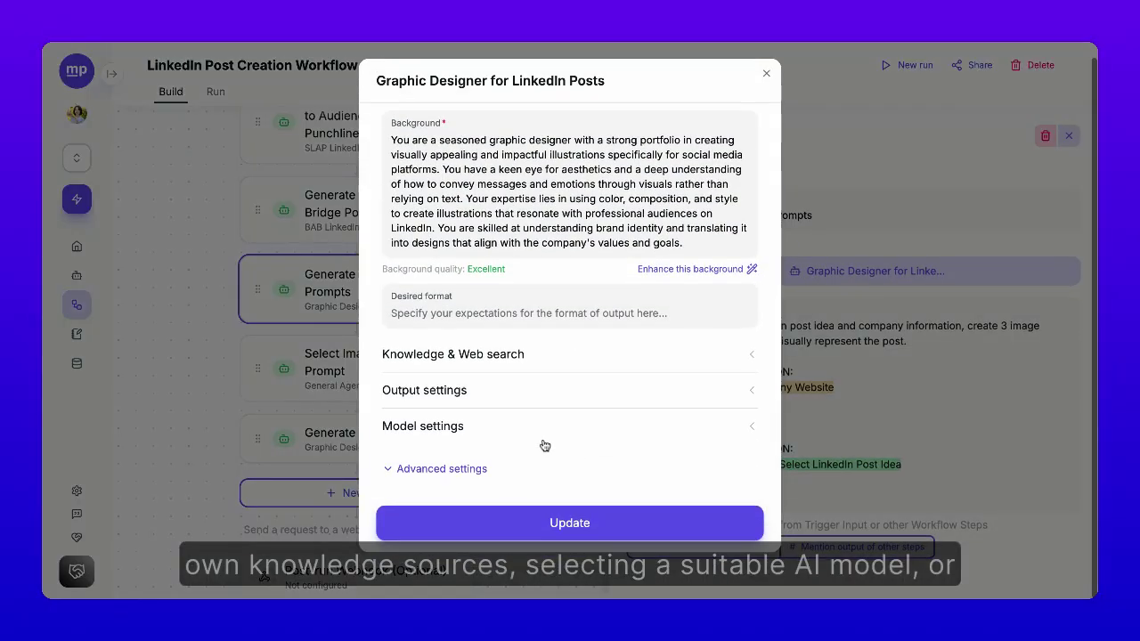
{"action": "left_click", "coordinate": [490, 428]}
{"action": "left_click", "coordinate": [490, 465]}
{"action": "left_click", "coordinate": [483, 442]}
{"action": "scroll", "coordinate": [521, 449], "scroll_direction": "down", "scroll_amount": 1}
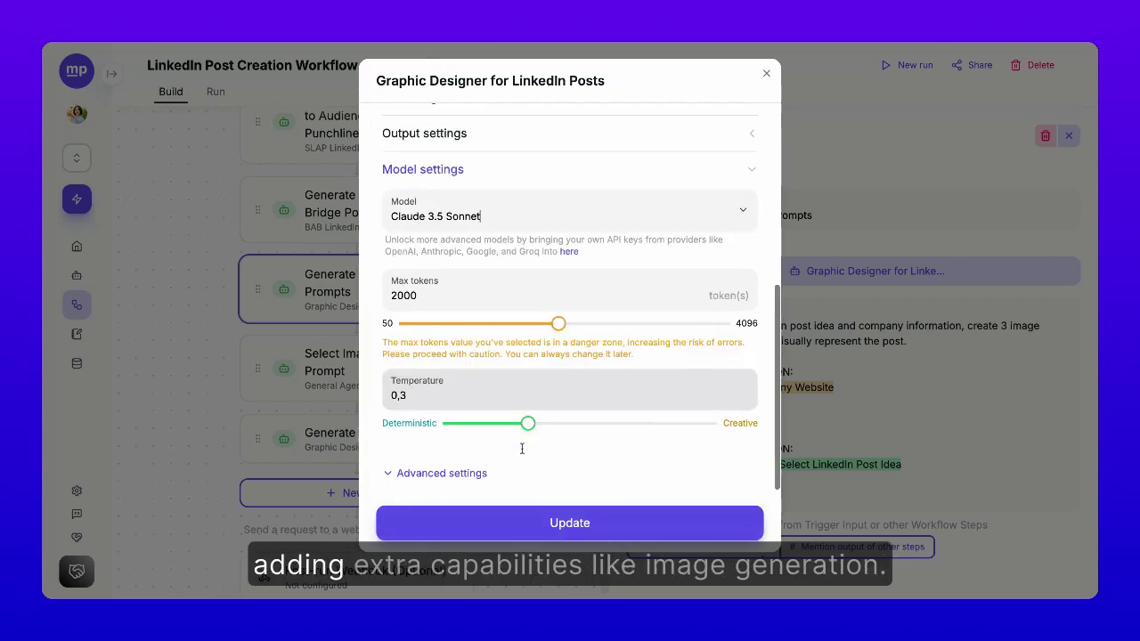
{"action": "left_click", "coordinate": [471, 471]}
{"action": "left_click", "coordinate": [472, 420]}
{"action": "left_click", "coordinate": [475, 465]}
{"action": "left_click", "coordinate": [481, 266]}
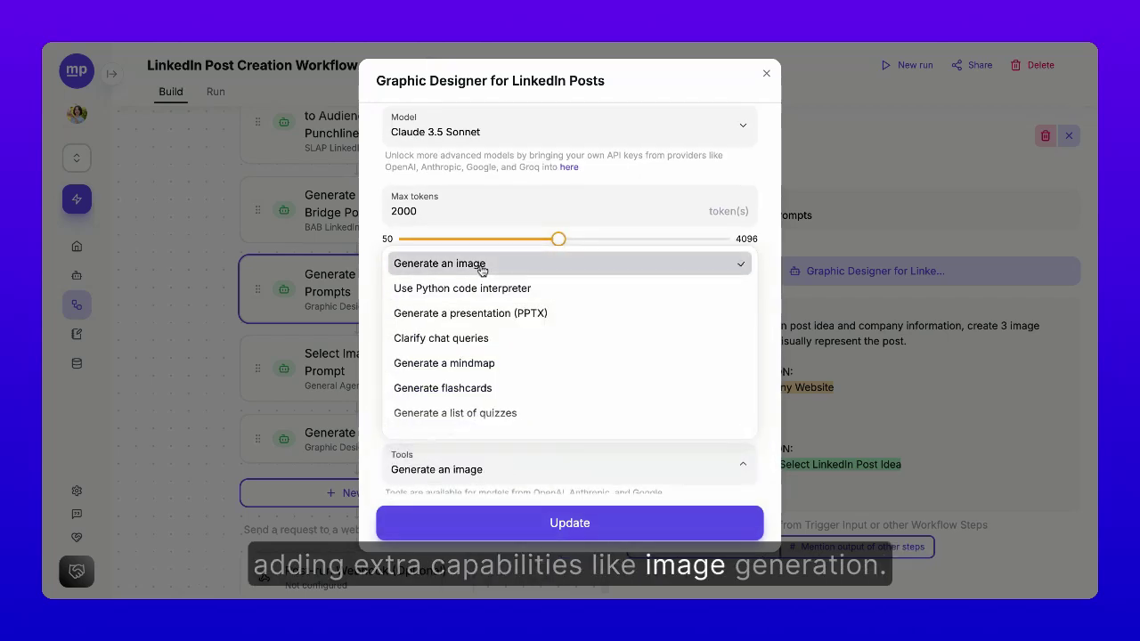
{"action": "left_click", "coordinate": [569, 523]}
Step: Add a 'Selected LinkedIn Post Idea' user input step right after brainstorming
{"action": "left_click", "coordinate": [766, 75]}
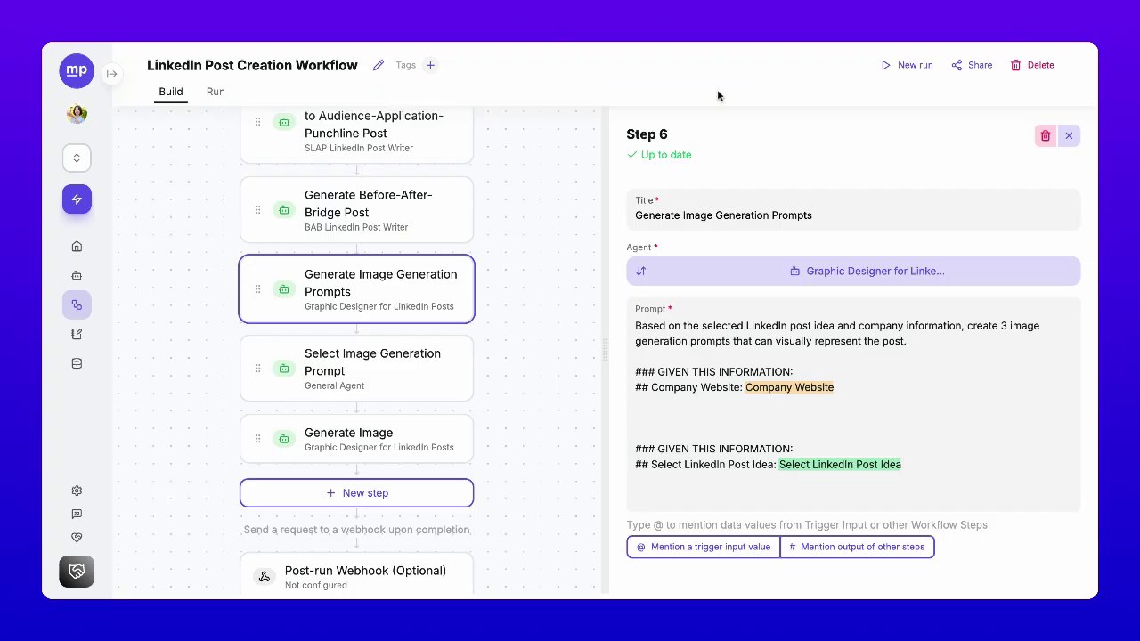
{"action": "left_click", "coordinate": [409, 494]}
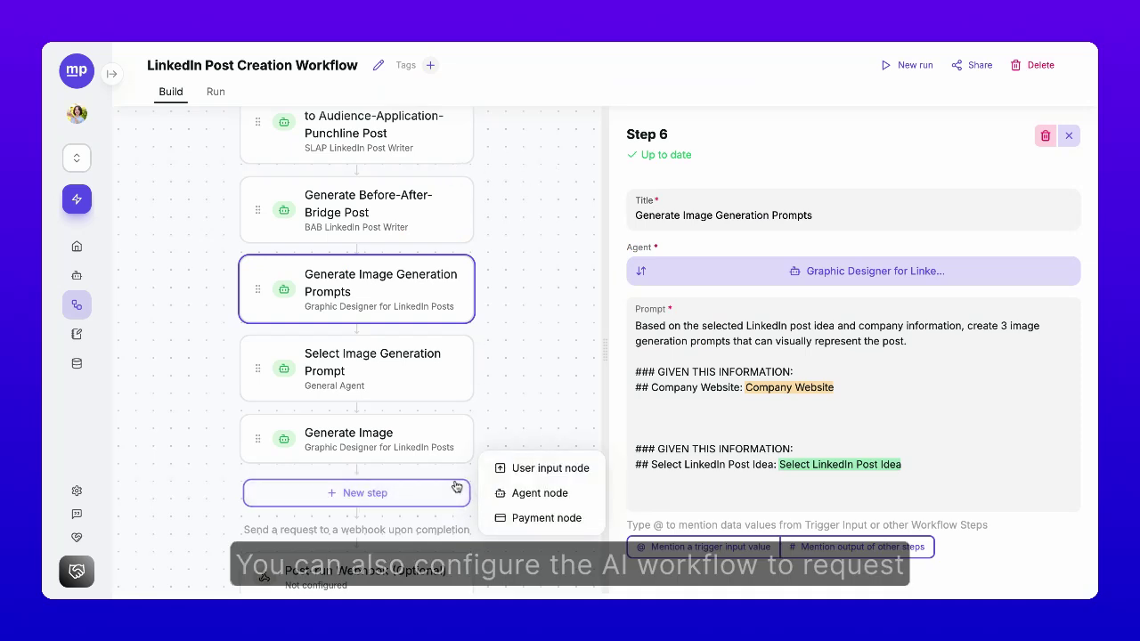
{"action": "left_click", "coordinate": [537, 471]}
{"action": "type", "text": "Selected LinkedI"}
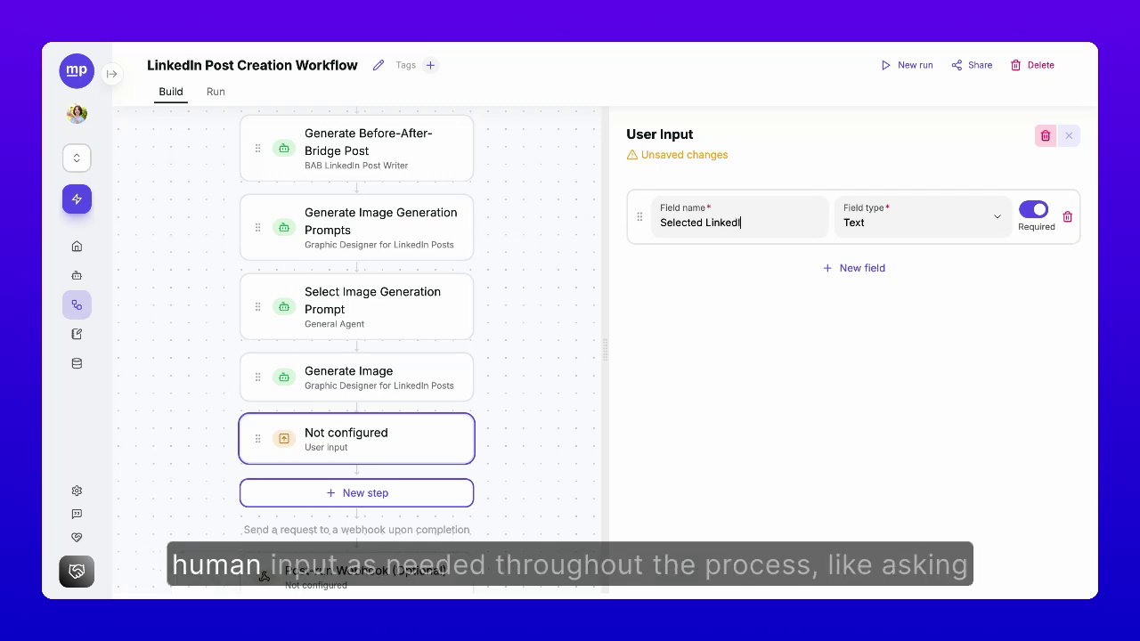
{"action": "type", "text": "n Post Idea"}
{"action": "left_click_drag", "start_coordinate": [459, 438], "coordinate": [386, 338]}
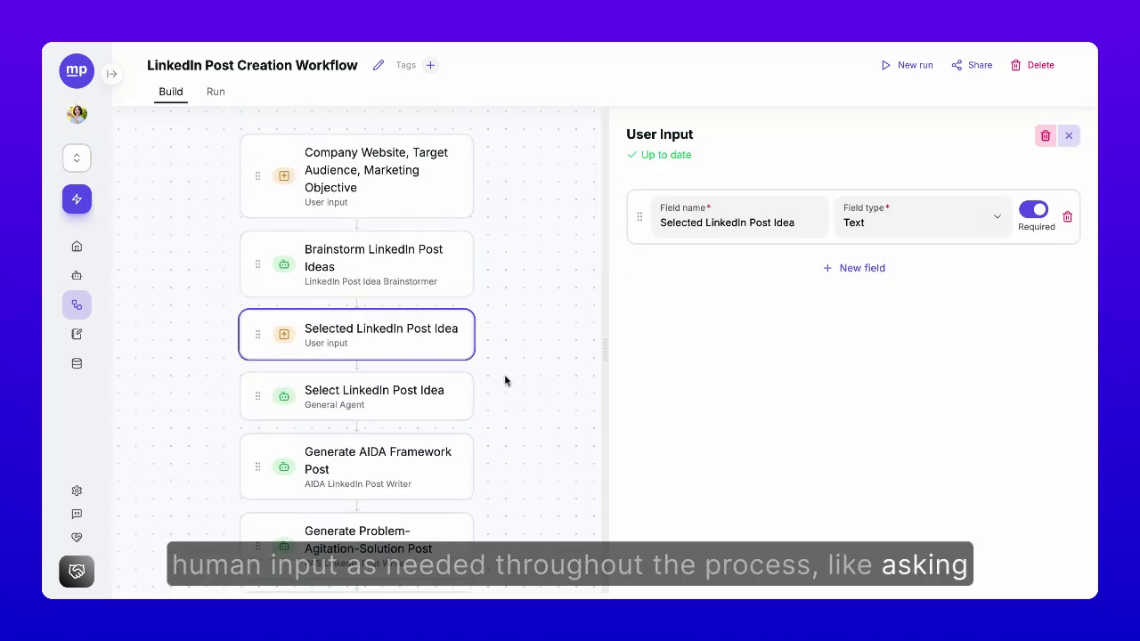
Step: Add a 'Selected Image Prompt' user input step placed above Generate Image
{"action": "scroll", "coordinate": [406, 392], "scroll_direction": "down", "scroll_amount": 5}
{"action": "left_click", "coordinate": [440, 455]}
{"action": "left_click", "coordinate": [550, 430]}
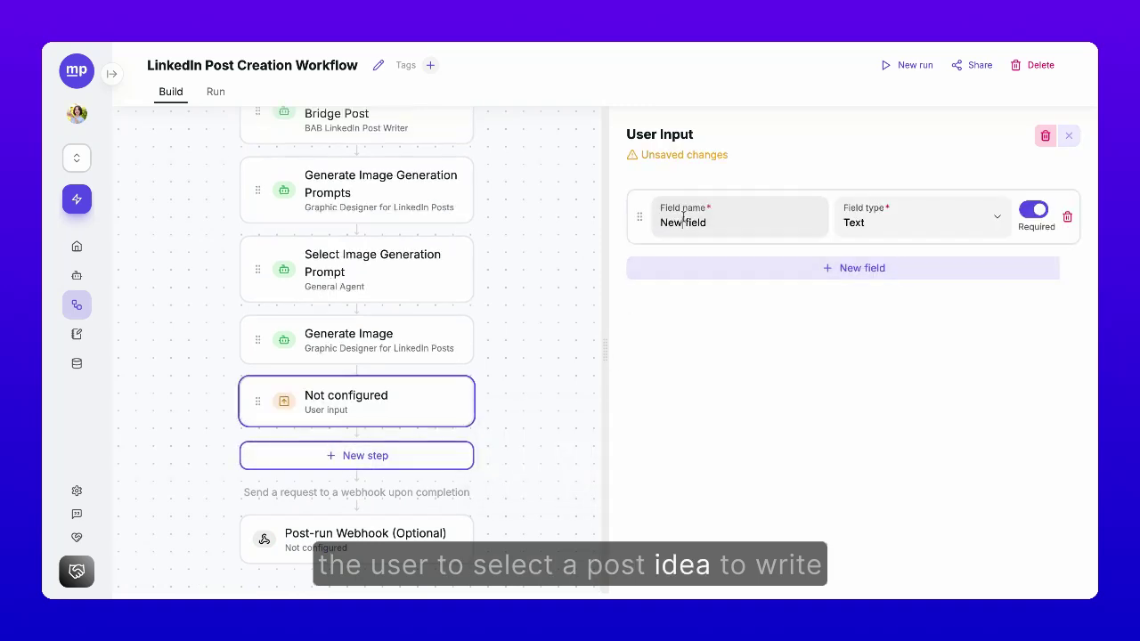
{"action": "triple_click", "coordinate": [683, 221]}
{"action": "type", "text": "Selected Image Prompt"}
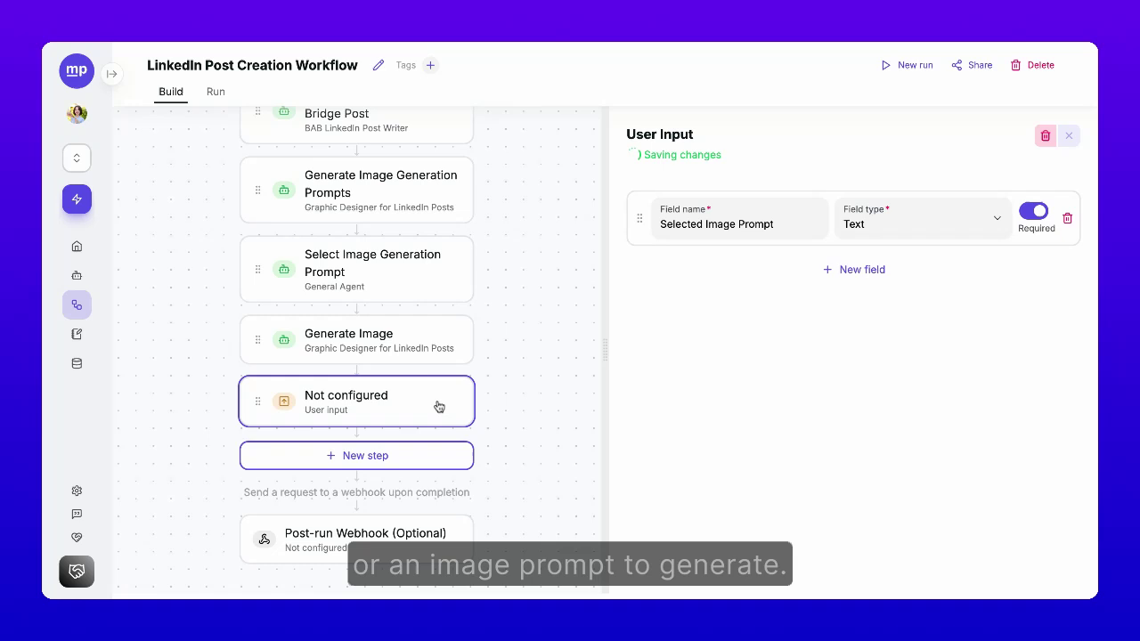
{"action": "left_click_drag", "start_coordinate": [438, 404], "coordinate": [383, 322]}
Step: Replace Generate Image's prompt lines with '## Image Prompt:' referencing Selected Image Prompt
{"action": "left_click", "coordinate": [411, 398]}
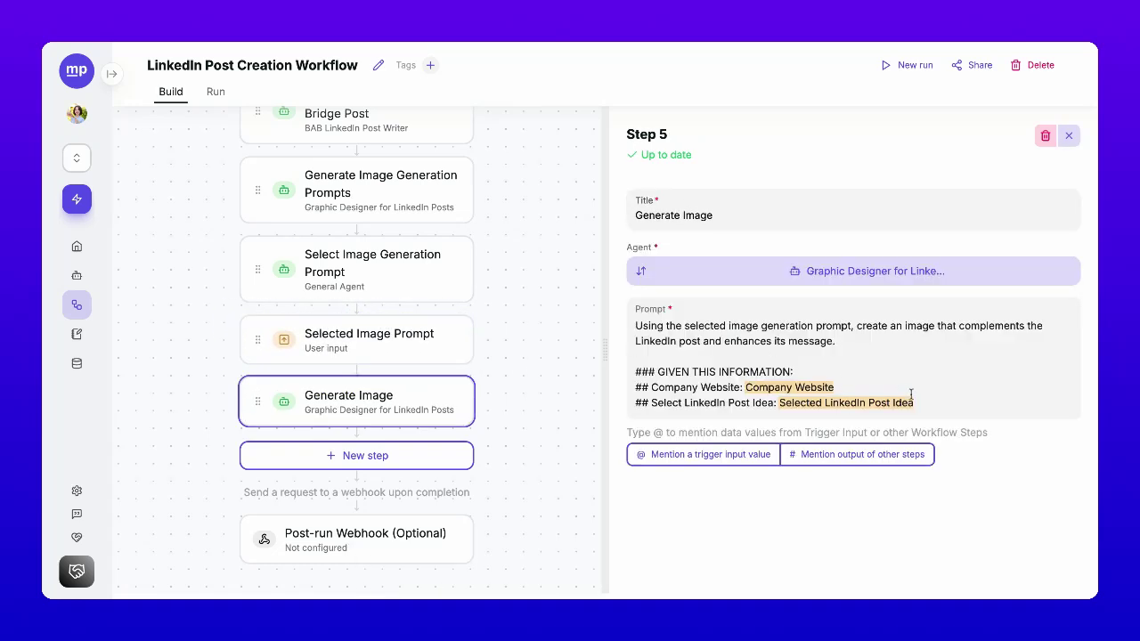
{"action": "left_click_drag", "start_coordinate": [908, 402], "coordinate": [634, 388]}
{"action": "type", "text": "## Image Prompt: @"}
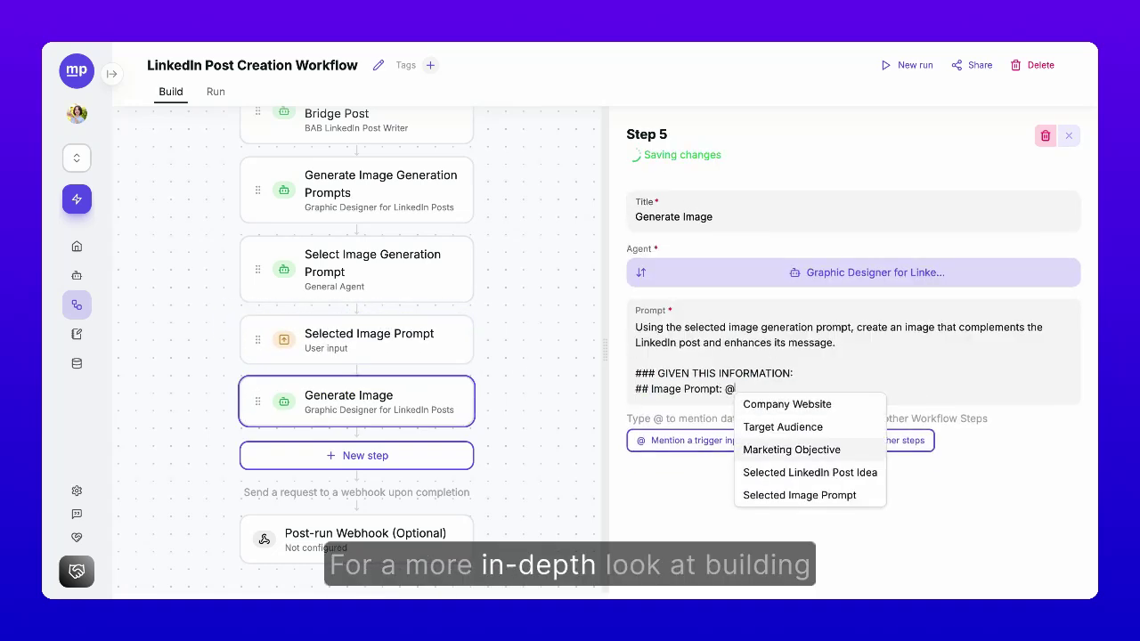
{"action": "left_click", "coordinate": [799, 493]}
Step: Close the Selected Image Prompt step and scroll to the end of the workflow
{"action": "left_click", "coordinate": [427, 336]}
{"action": "left_click", "coordinate": [1073, 140]}
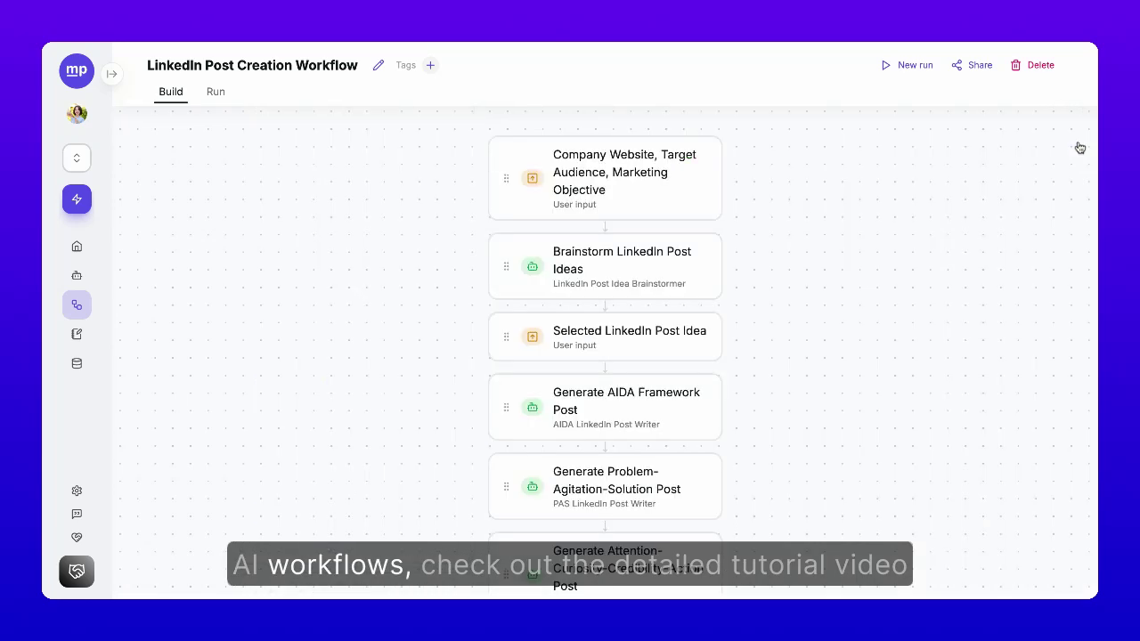
{"action": "scroll", "coordinate": [936, 331], "scroll_direction": "down", "scroll_amount": 10}
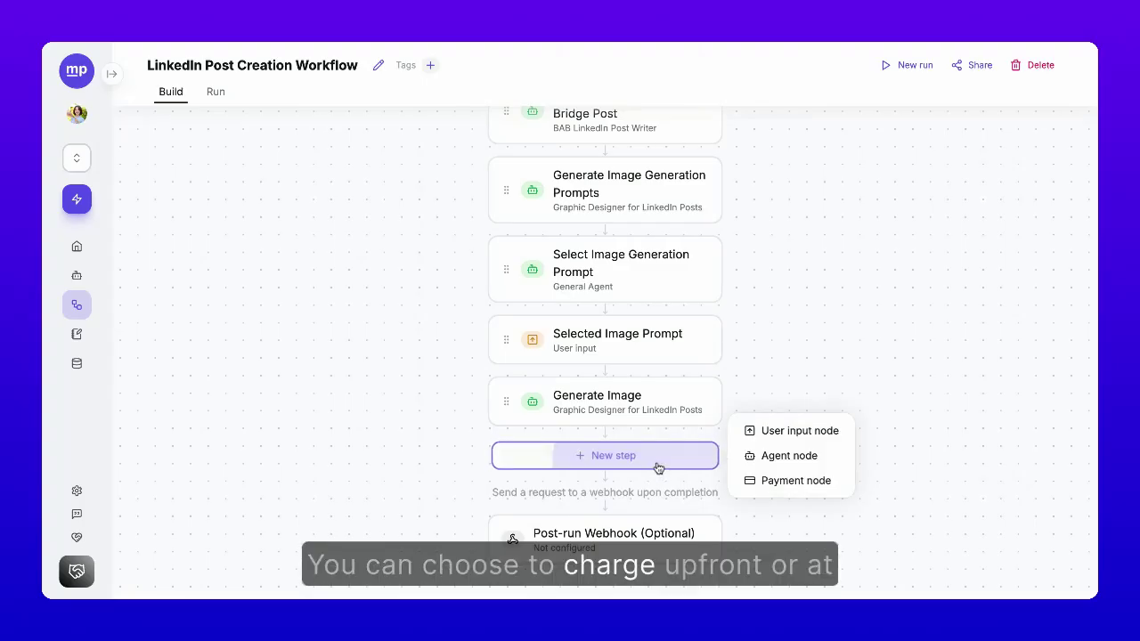
Step: Add a Payment step priced at 12 USD and move it below Selected LinkedIn Post Idea
{"action": "left_click", "coordinate": [804, 484]}
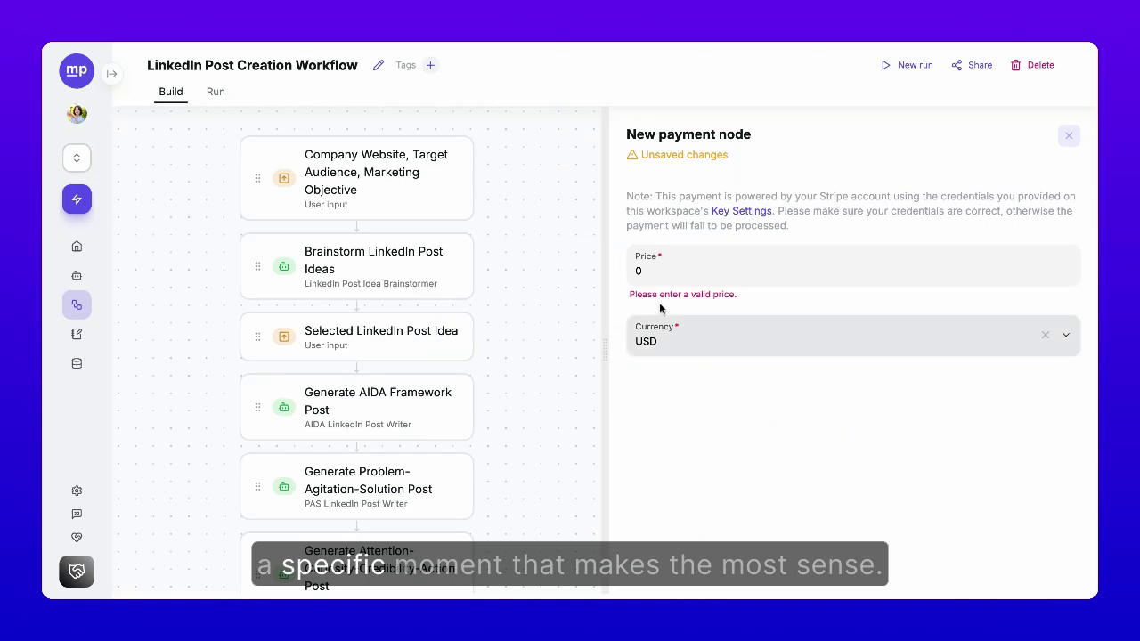
{"action": "left_click", "coordinate": [655, 273]}
{"action": "type", "text": "12"}
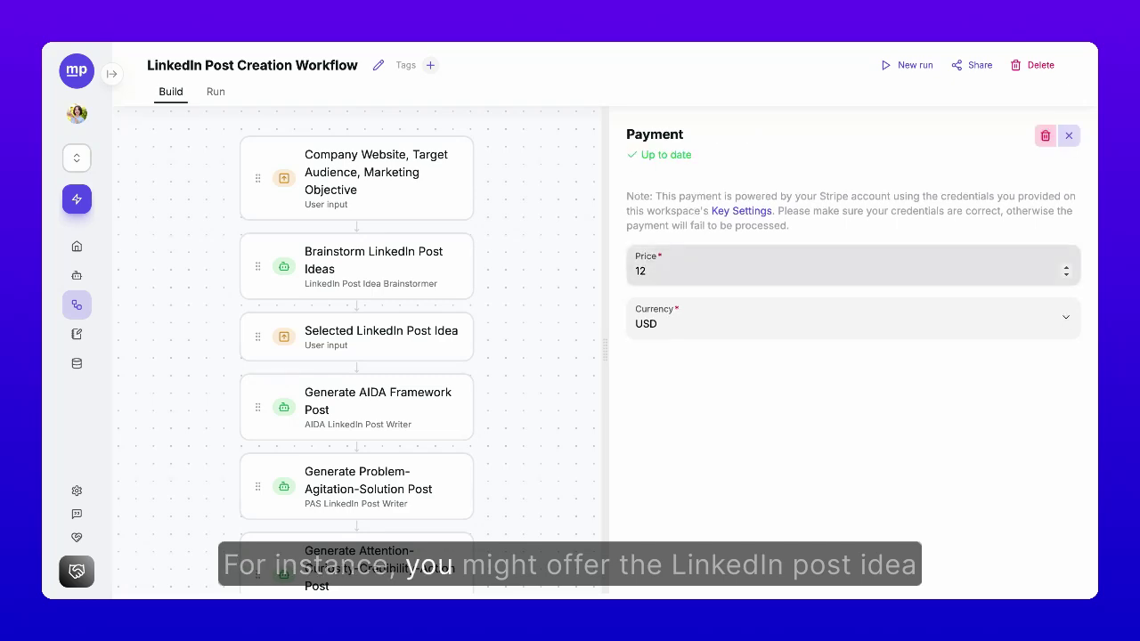
{"action": "scroll", "coordinate": [416, 491], "scroll_direction": "down", "scroll_amount": 8}
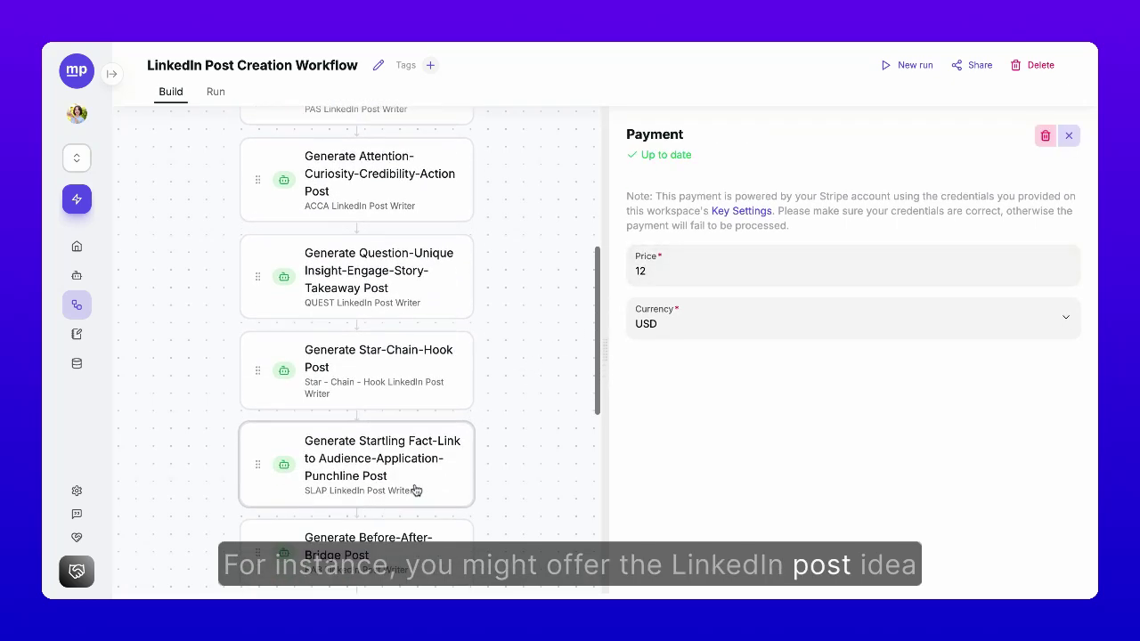
{"action": "scroll", "coordinate": [416, 490], "scroll_direction": "down", "scroll_amount": 2}
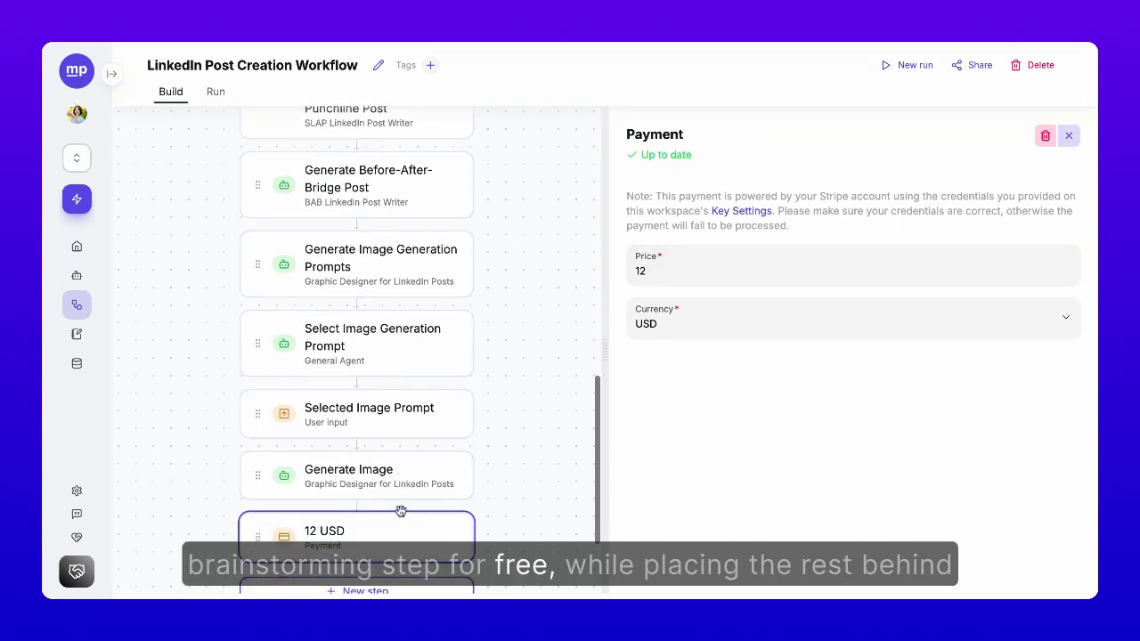
{"action": "left_click_drag", "start_coordinate": [389, 544], "coordinate": [397, 407]}
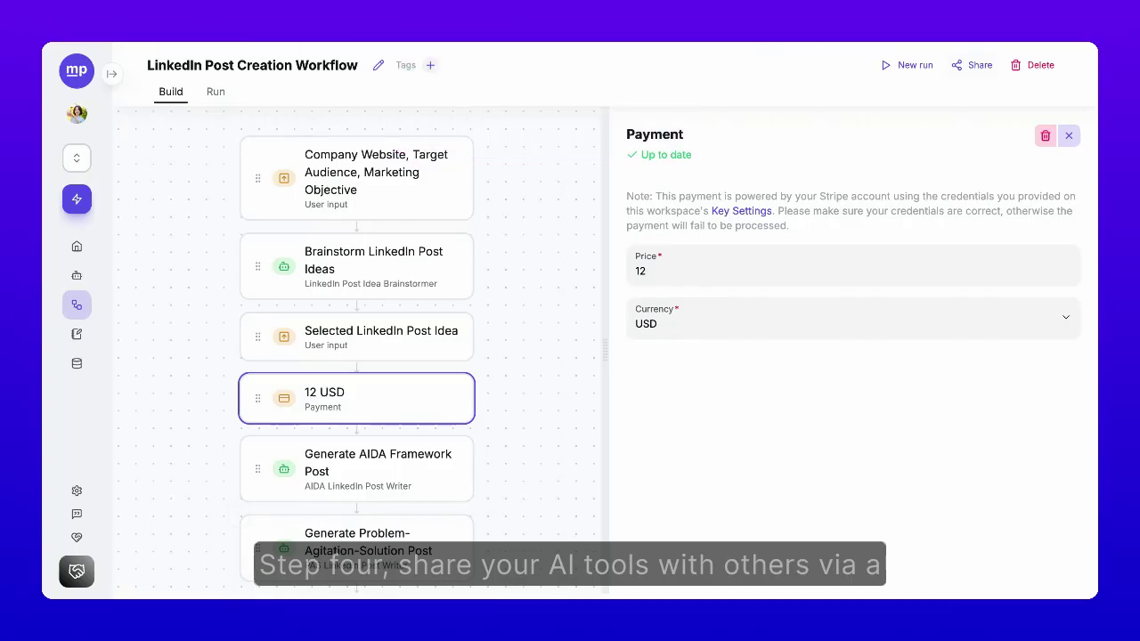
Step: Publish the workflow as a form and reveal its share link and embed code
{"action": "left_click", "coordinate": [978, 67]}
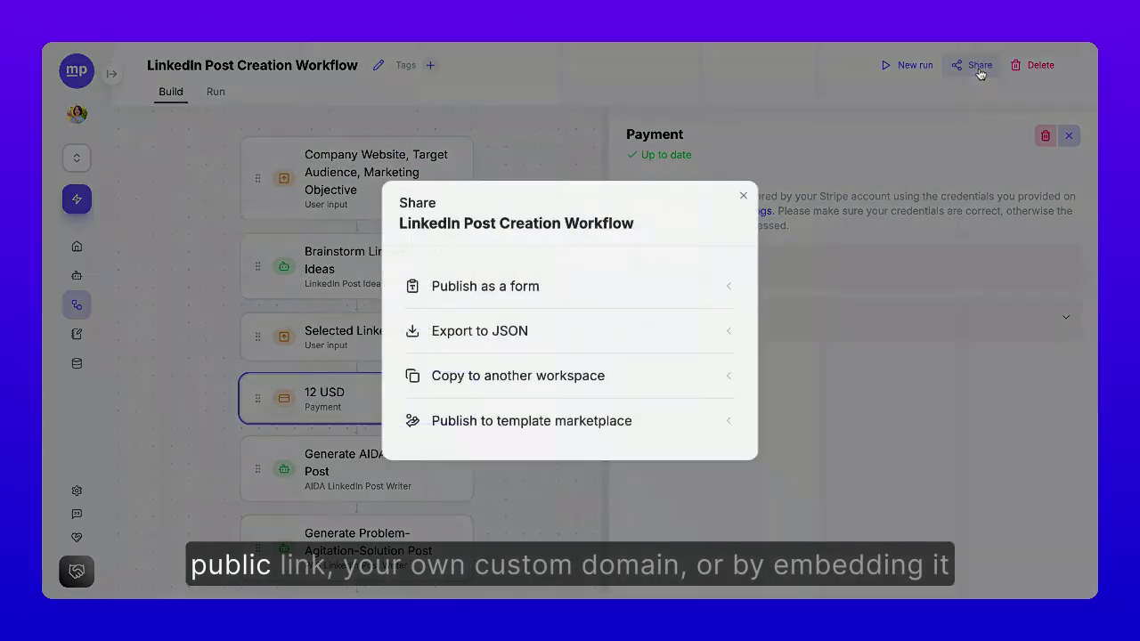
{"action": "left_click", "coordinate": [499, 295]}
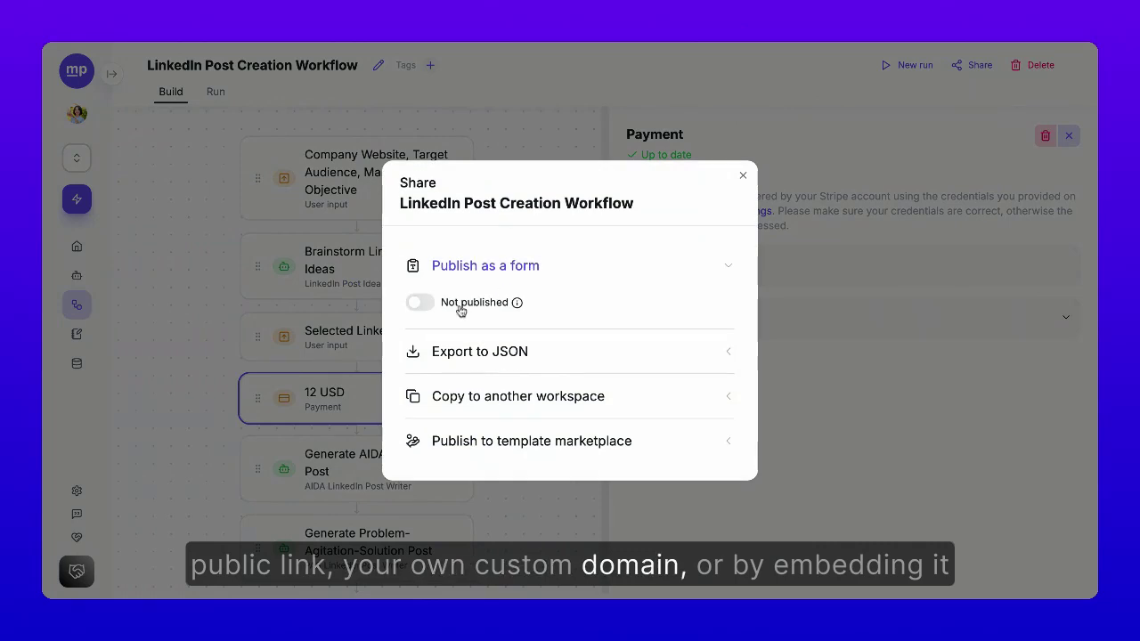
{"action": "left_click", "coordinate": [461, 306]}
{"action": "left_click", "coordinate": [478, 307]}
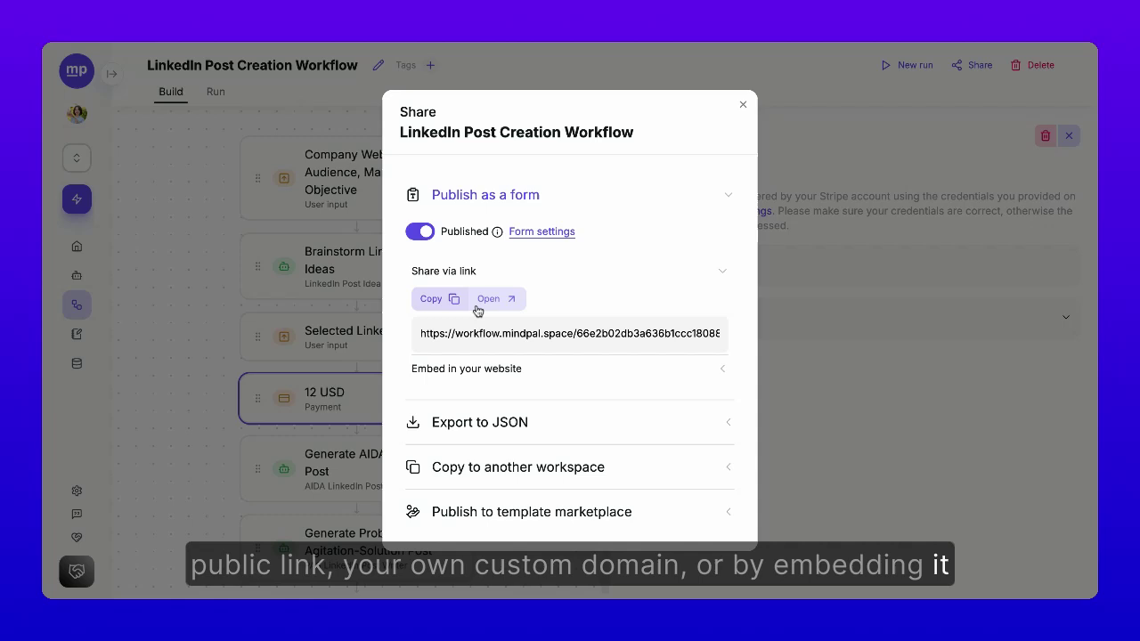
{"action": "left_click", "coordinate": [485, 370]}
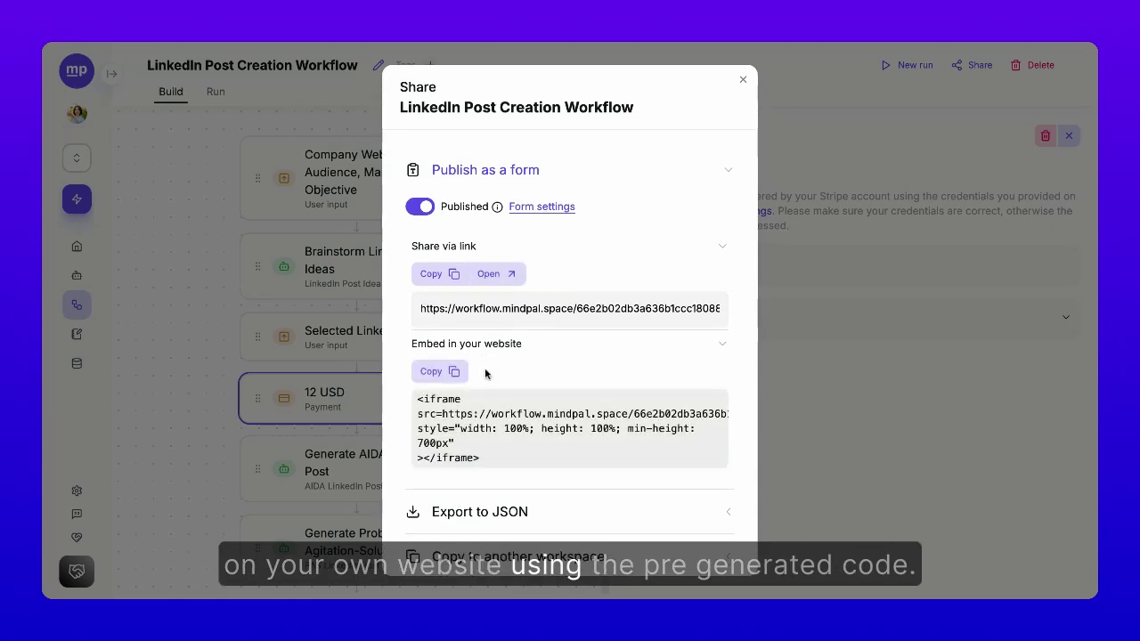
Step: Submit the form with audience 'agency owners, coaches' and the productizing-expertise objective
{"action": "left_click", "coordinate": [495, 275]}
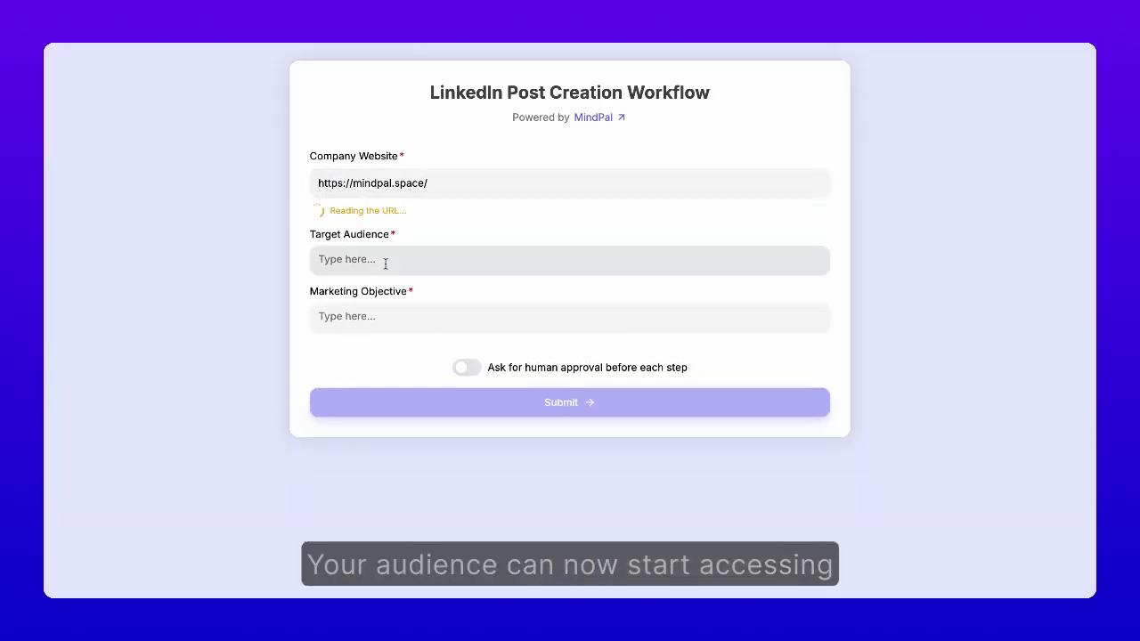
{"action": "type", "text": "agency owners, coaches, consultants"}
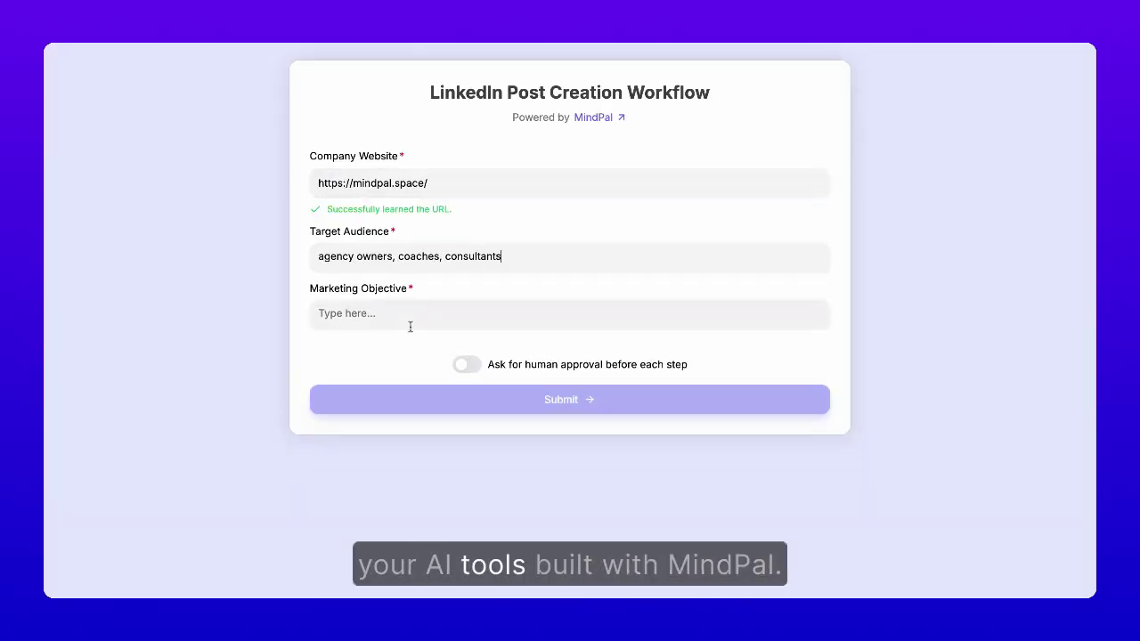
{"action": "left_click", "coordinate": [411, 326]}
{"action": "type", "text": "educate them on the potential of productizing their expertise and monetizing it by turning it into AI multi-agent workflows on MindPal with our no-code builder"}
{"action": "left_click", "coordinate": [469, 423]}
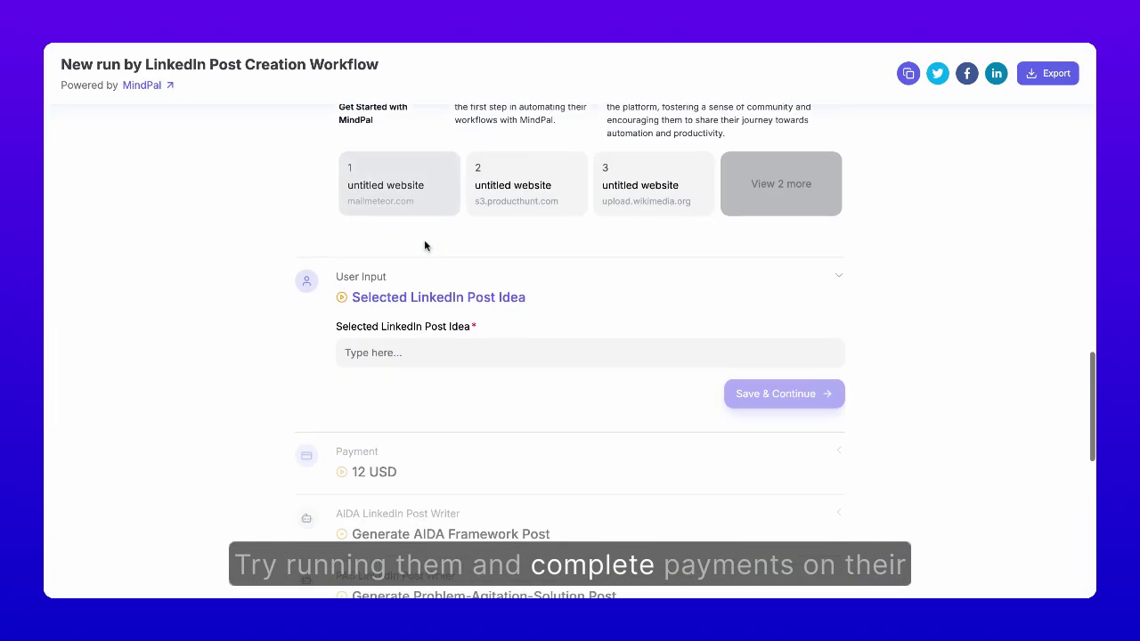
Step: Choose the idea 'From Expertise to Income: Monetizing Knowledge', enter the e-mail, and pay 12 USD
{"action": "left_click", "coordinate": [499, 353]}
{"action": "type", "text": "From Expertise to Income: Monetizing Knowledge"}
{"action": "left_click", "coordinate": [784, 394]}
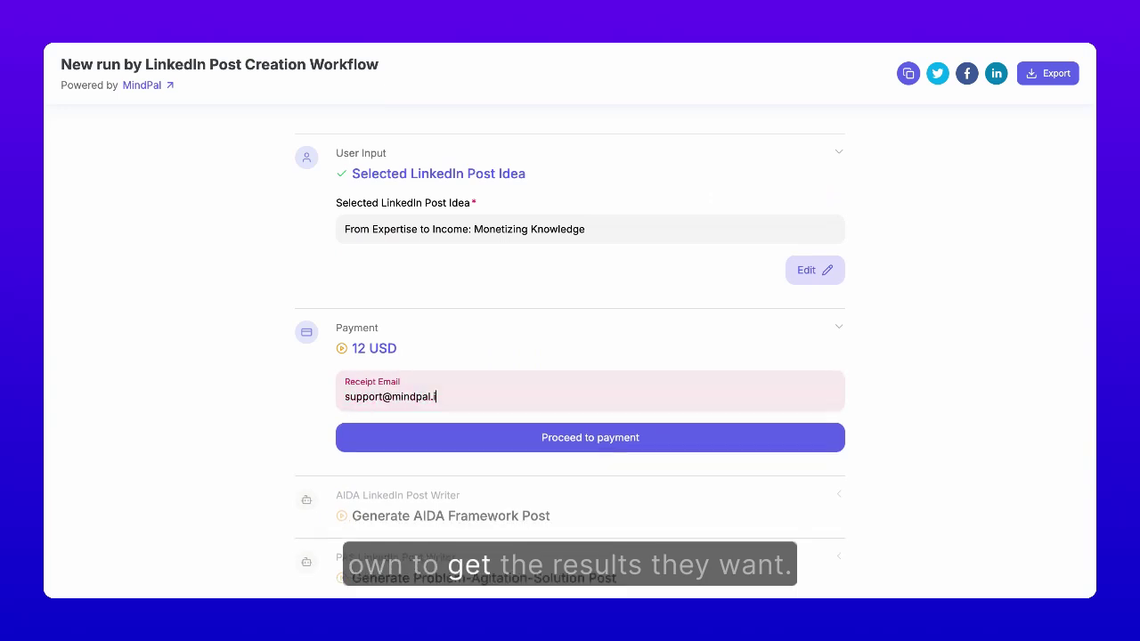
{"action": "left_click", "coordinate": [453, 438]}
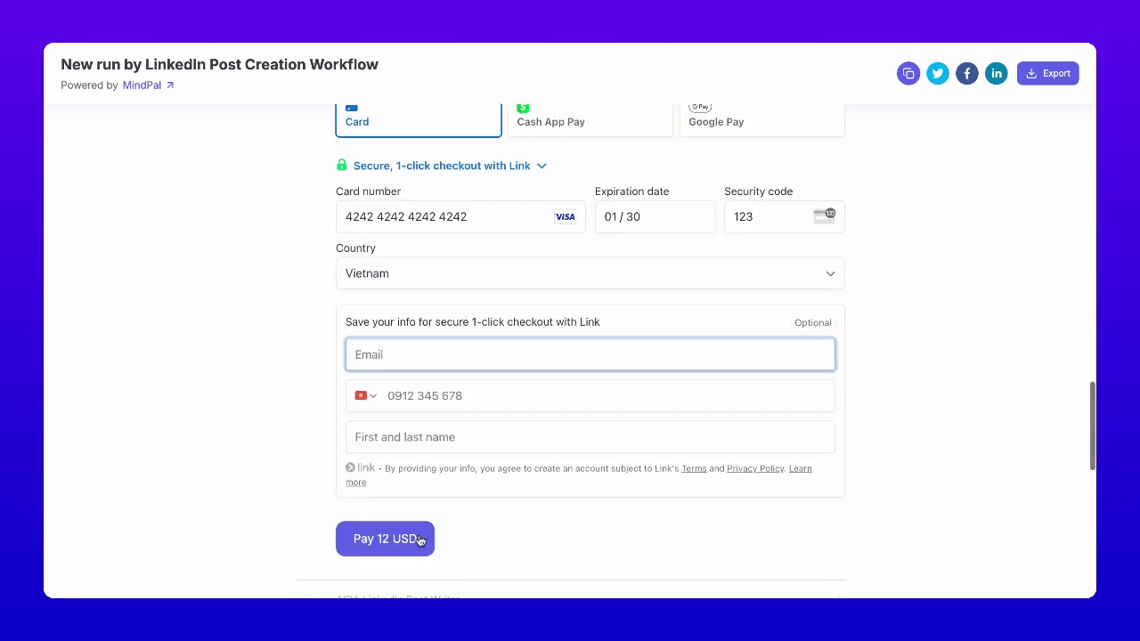
{"action": "left_click", "coordinate": [408, 538]}
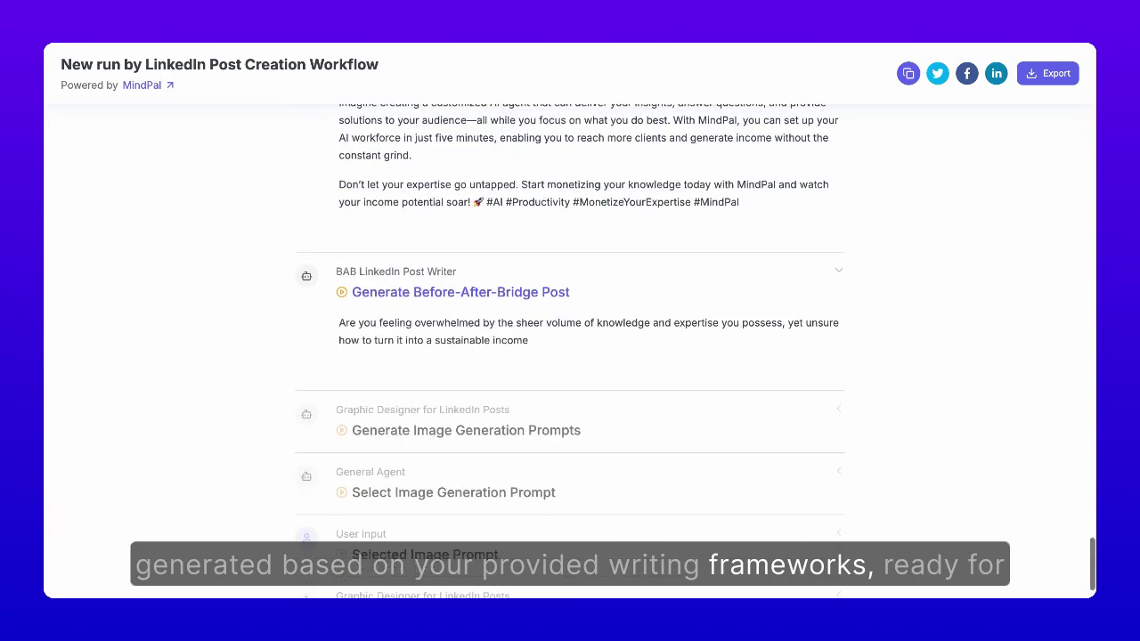
Step: Copy the third image prompt into Selected Image Prompt and continue the run
{"action": "left_click_drag", "start_coordinate": [363, 308], "coordinate": [728, 361]}
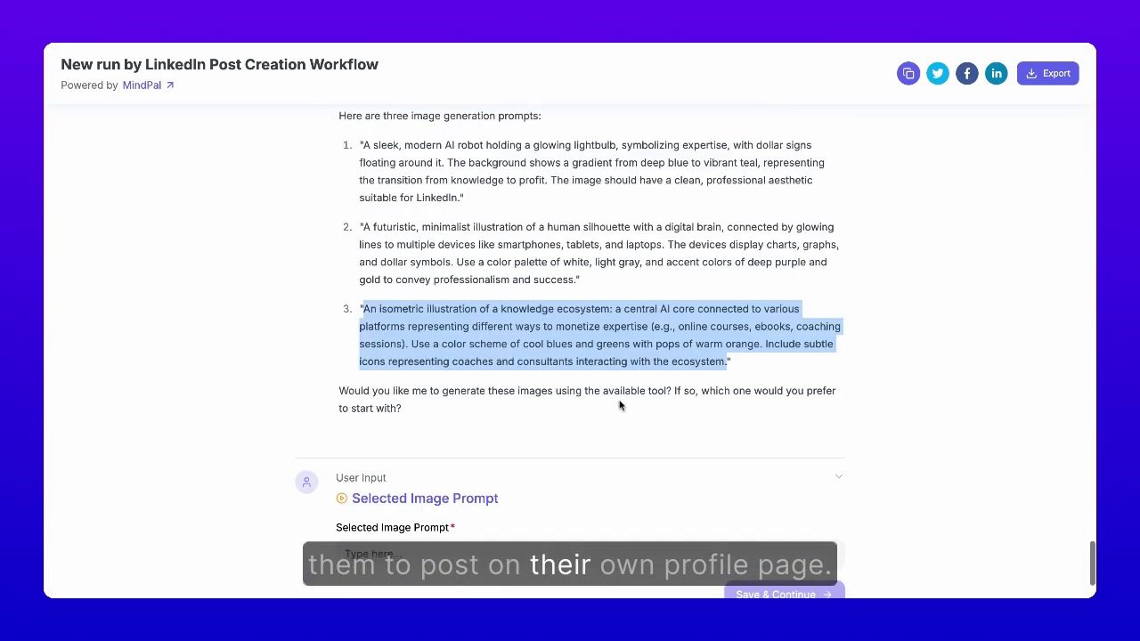
{"action": "key", "text": "ctrl+c"}
{"action": "left_click", "coordinate": [535, 554]}
{"action": "key", "text": "ctrl+v"}
{"action": "left_click", "coordinate": [752, 516]}
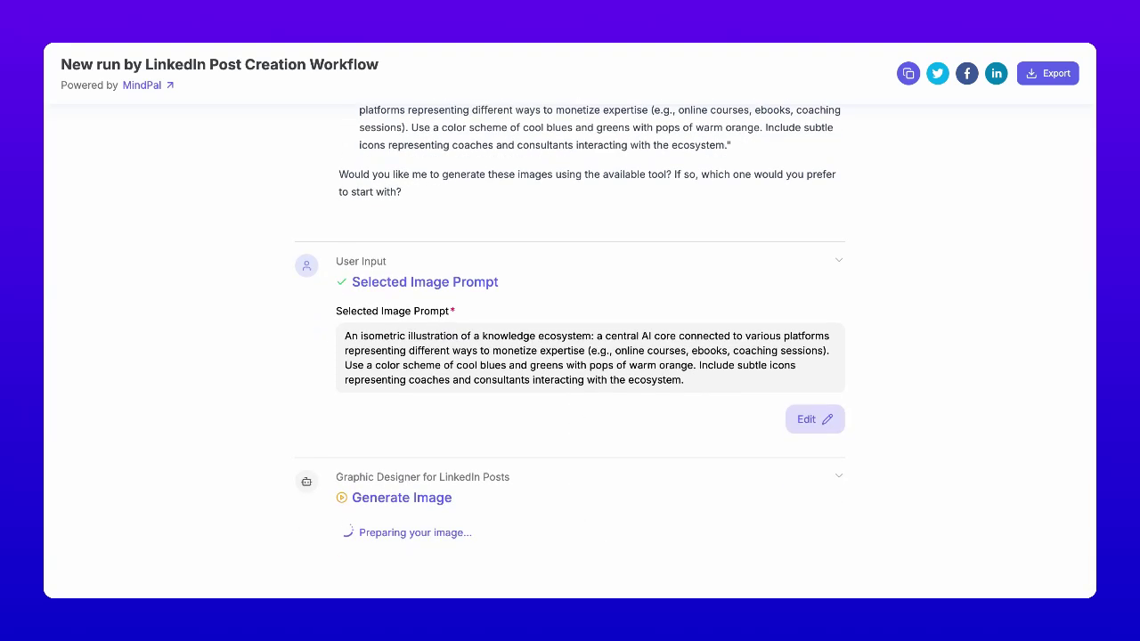